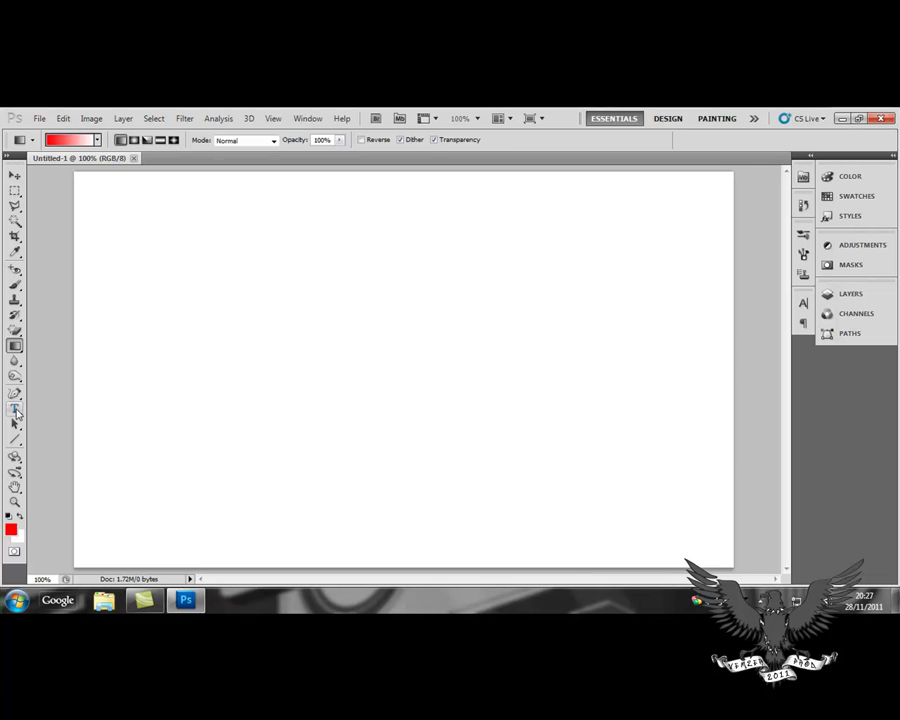
# Step: Type VEMZER in red on the canvas and move it down toward the centre
pyautogui.press('t')
pyautogui.click(235, 343)
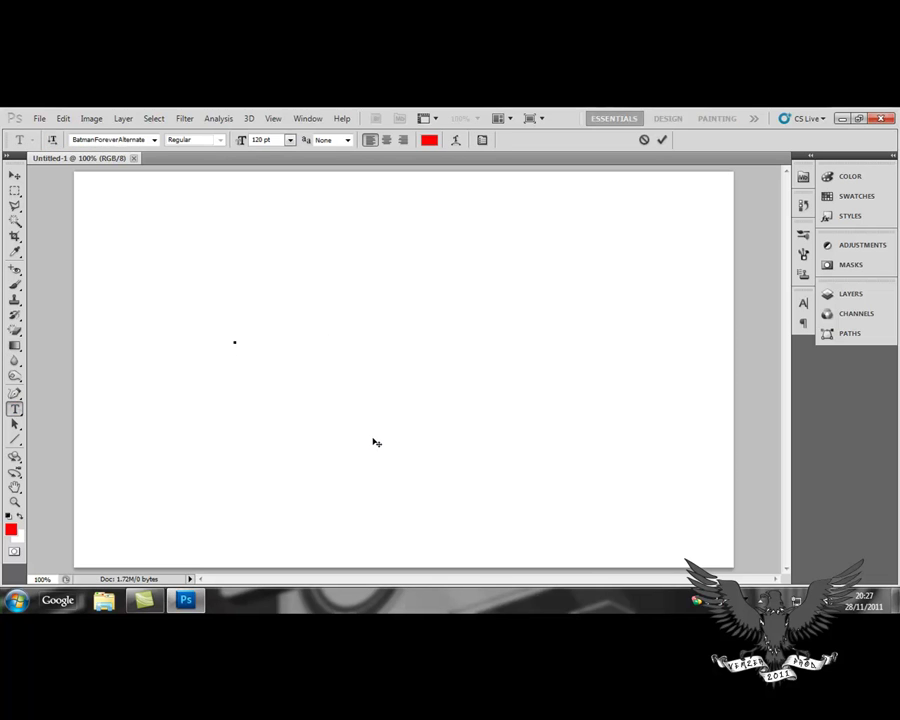
pyautogui.write('VEMZER')
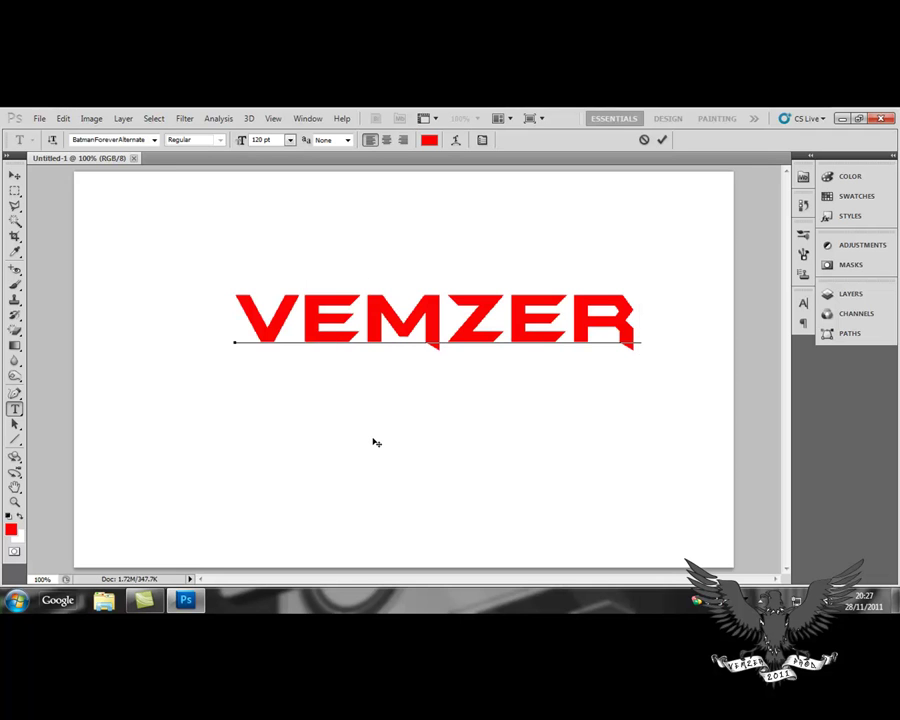
pyautogui.click(15, 175)
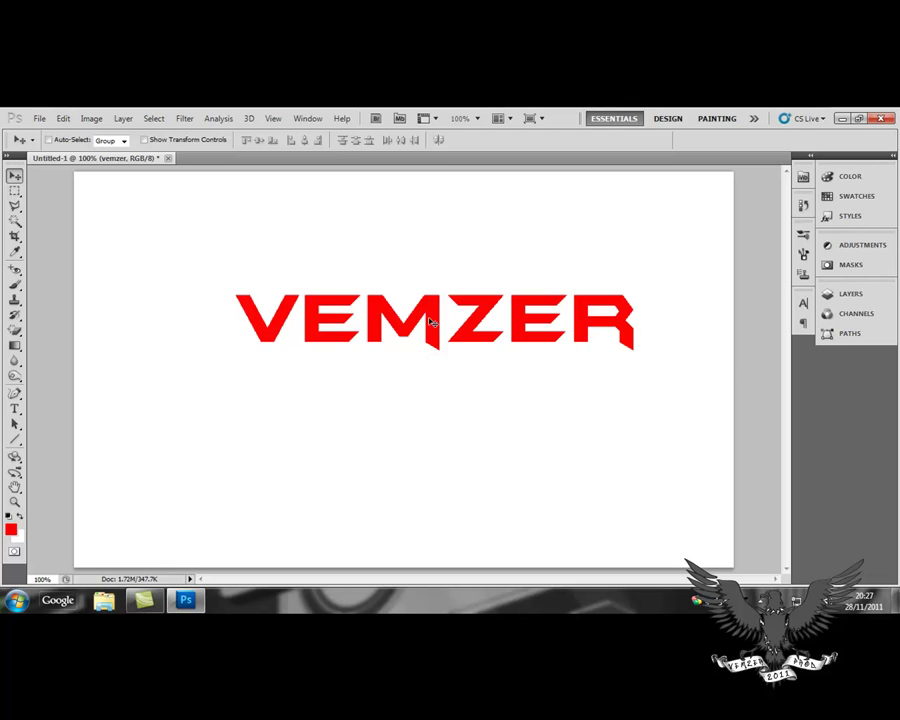
pyautogui.moveTo(430, 313); pyautogui.dragTo(416, 350)
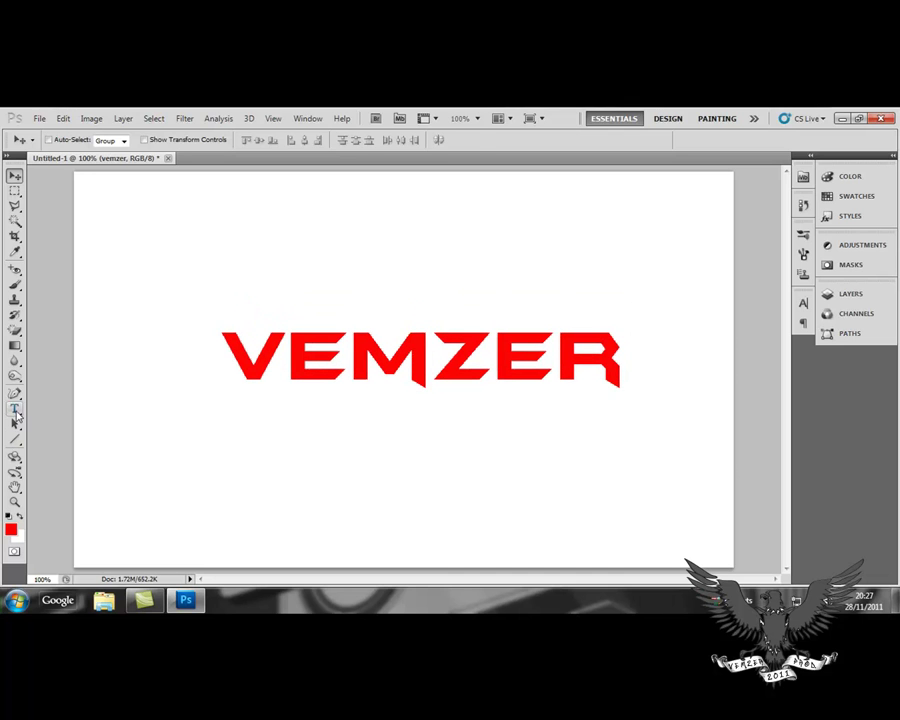
# Step: Show the Layers panel listing the vemzer layer, keeping BatmanForeverAlternate as the font
pyautogui.click(15, 409)
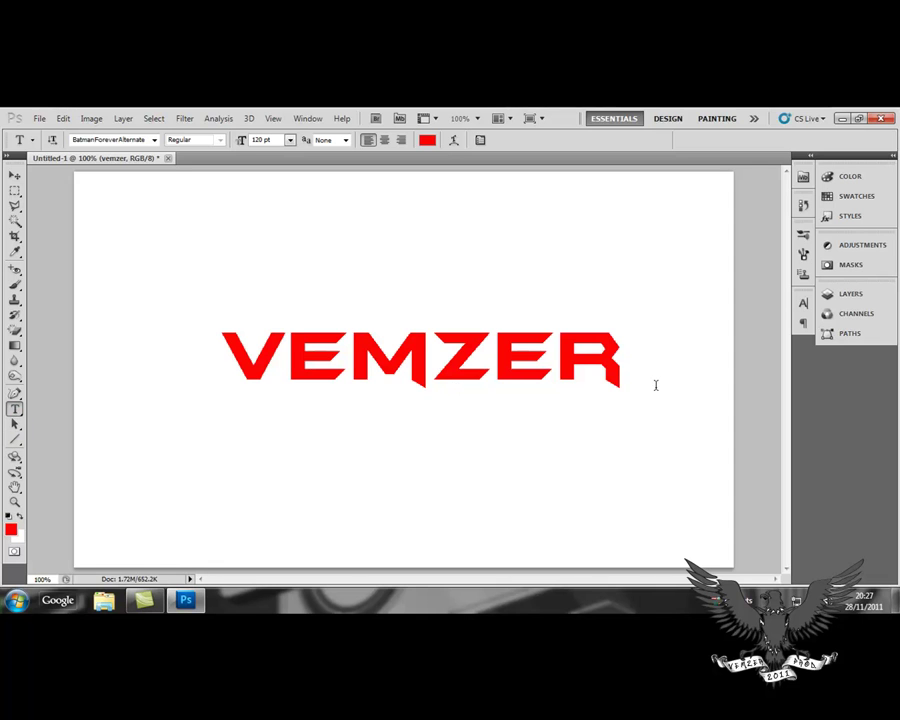
pyautogui.click(848, 294)
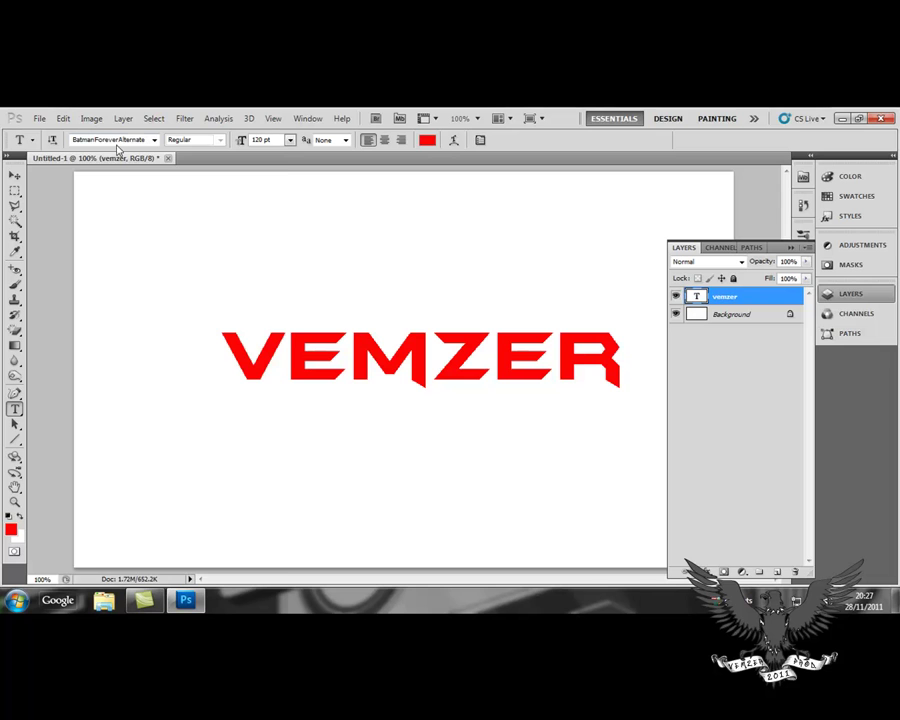
pyautogui.click(154, 141)
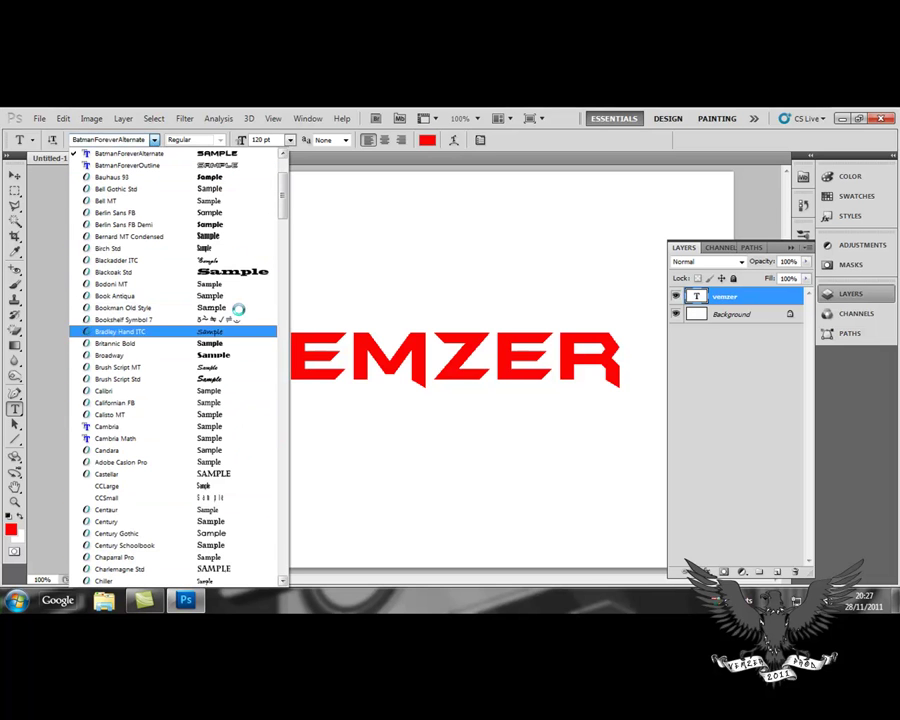
pyautogui.click(232, 155)
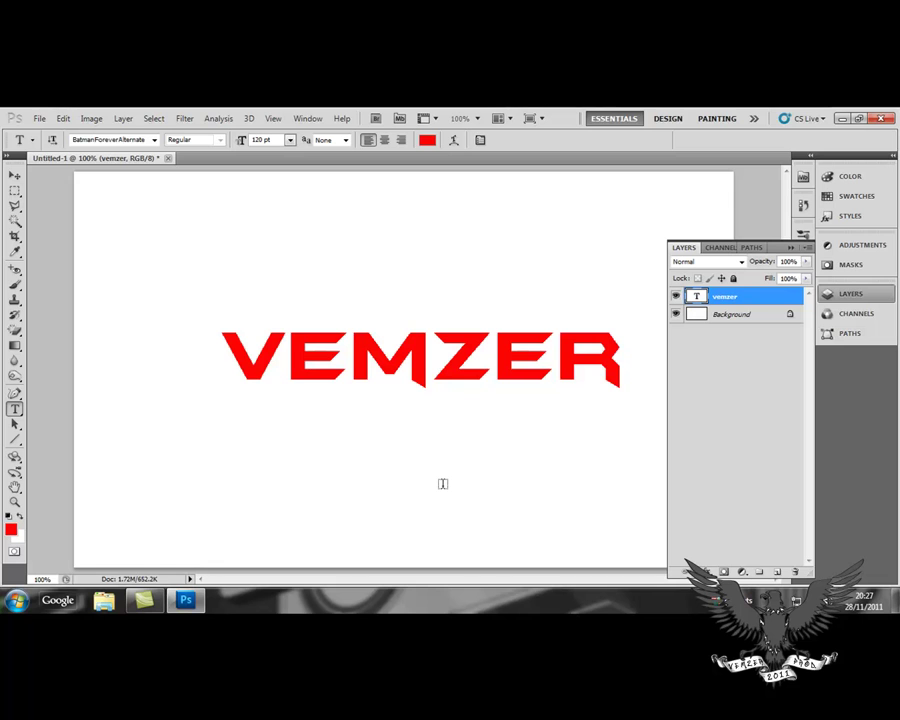
# Step: Open Layer Style for the vemzer layer and enable Gradient Overlay
pyautogui.doubleClick(786, 300)
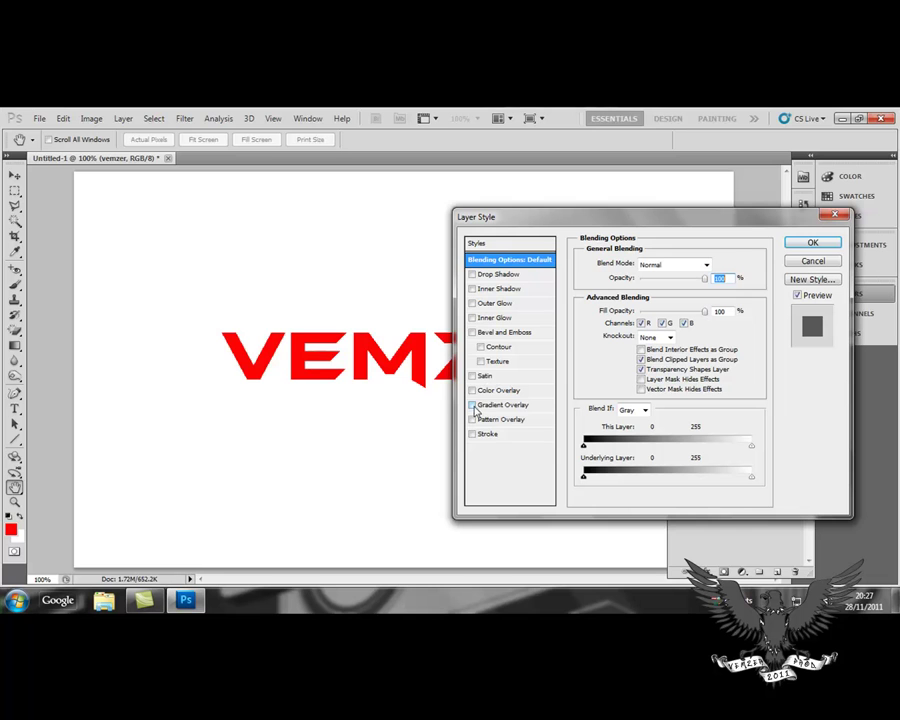
pyautogui.click(472, 405)
pyautogui.moveTo(689, 220); pyautogui.dragTo(874, 225)
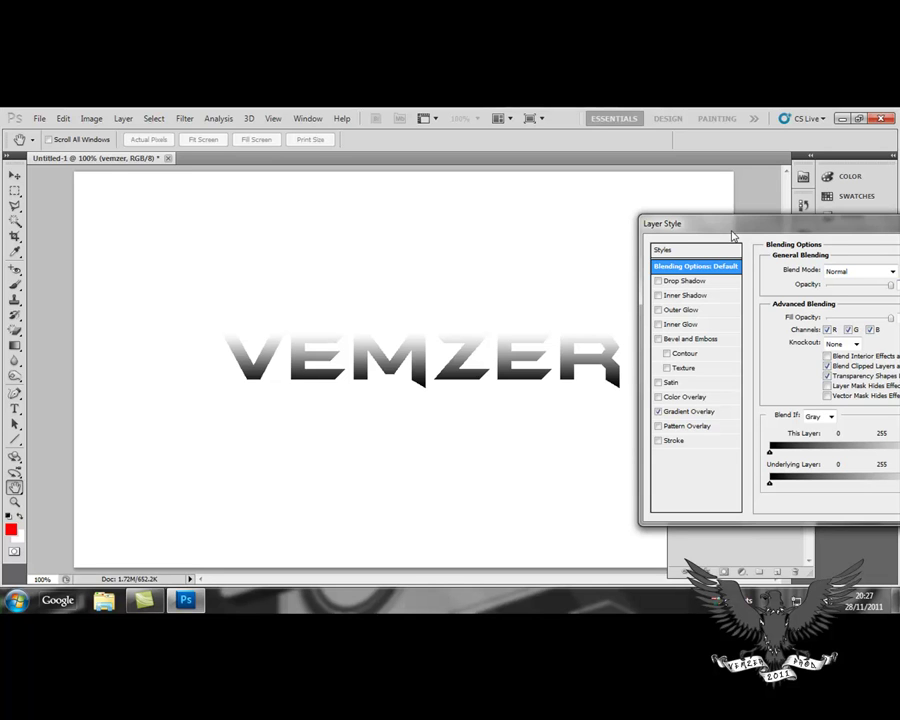
pyautogui.moveTo(730, 231); pyautogui.dragTo(604, 207)
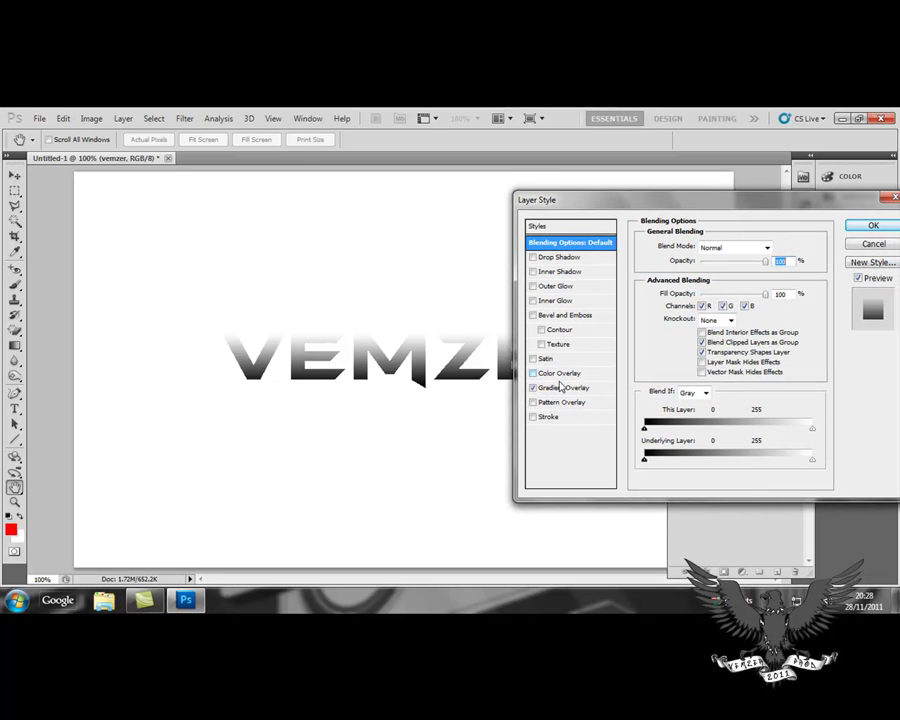
# Step: Try the Light&Dark Blue preset as the text's gradient overlay
pyautogui.click(556, 389)
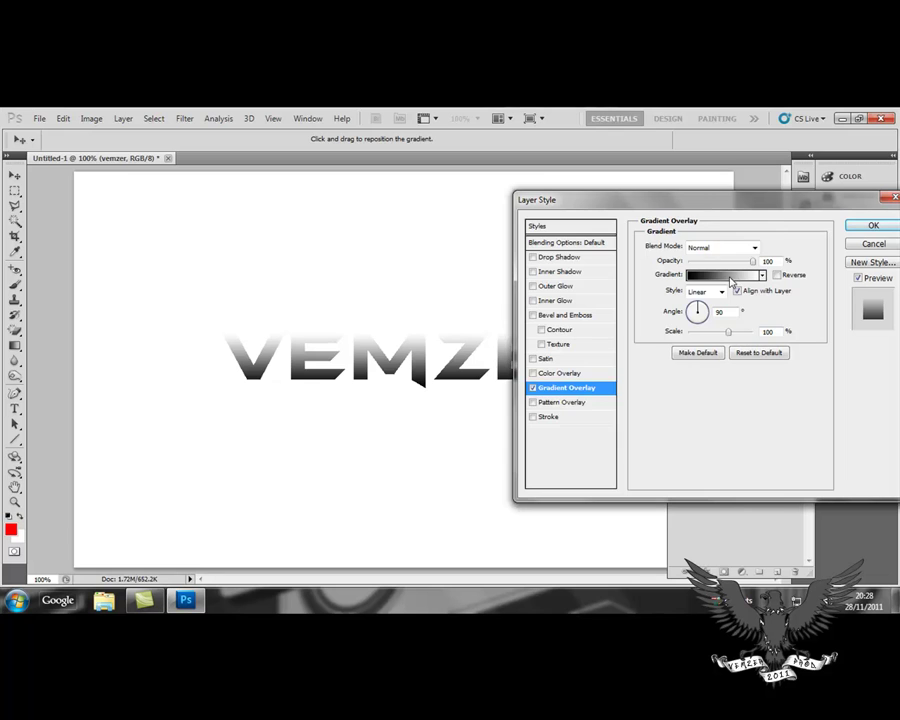
pyautogui.click(730, 276)
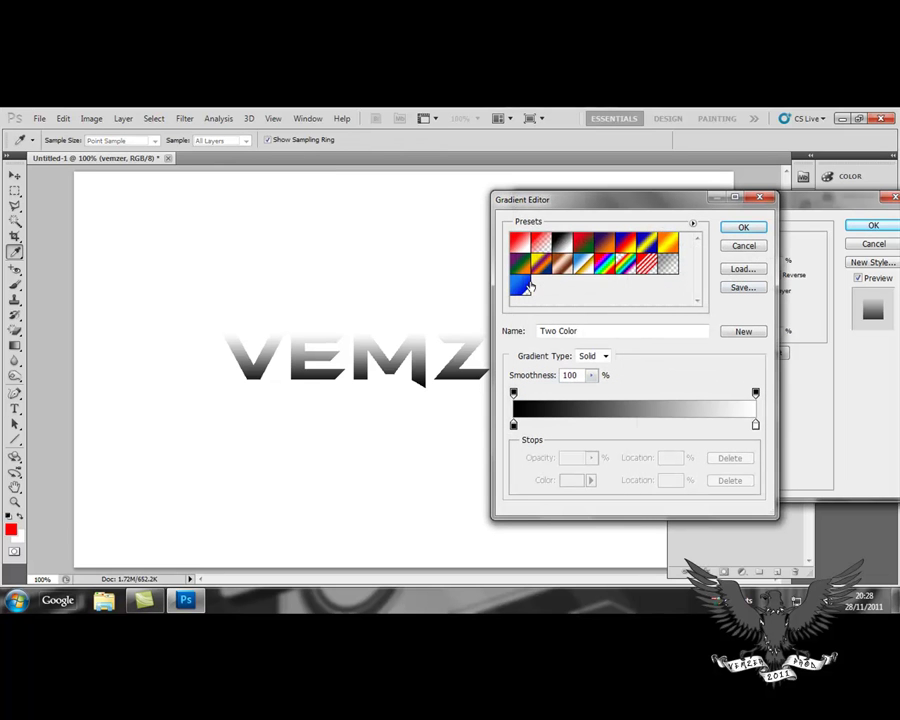
pyautogui.click(524, 288)
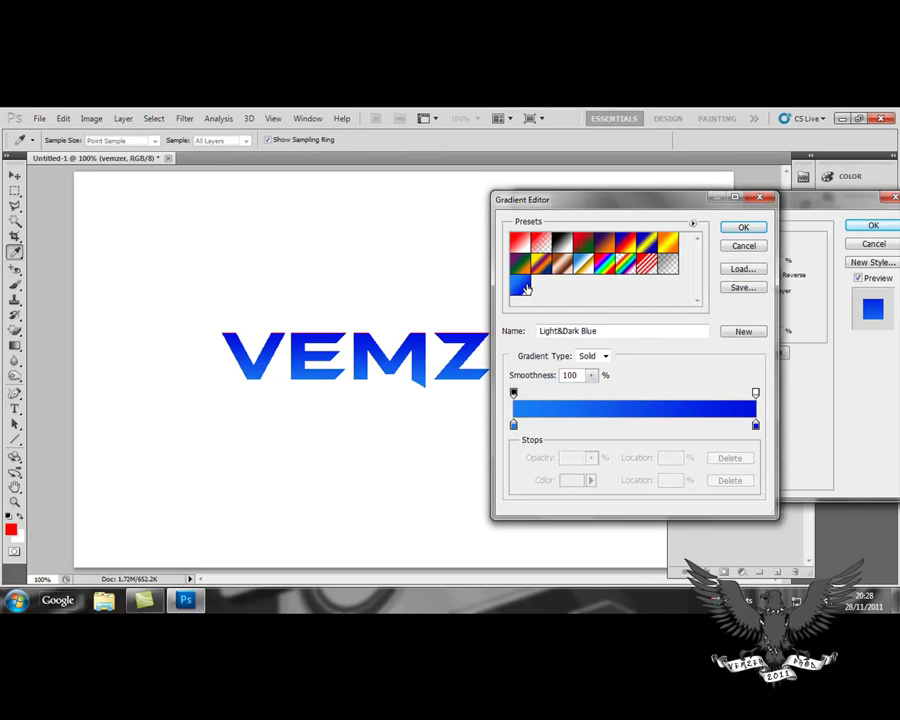
pyautogui.click(745, 230)
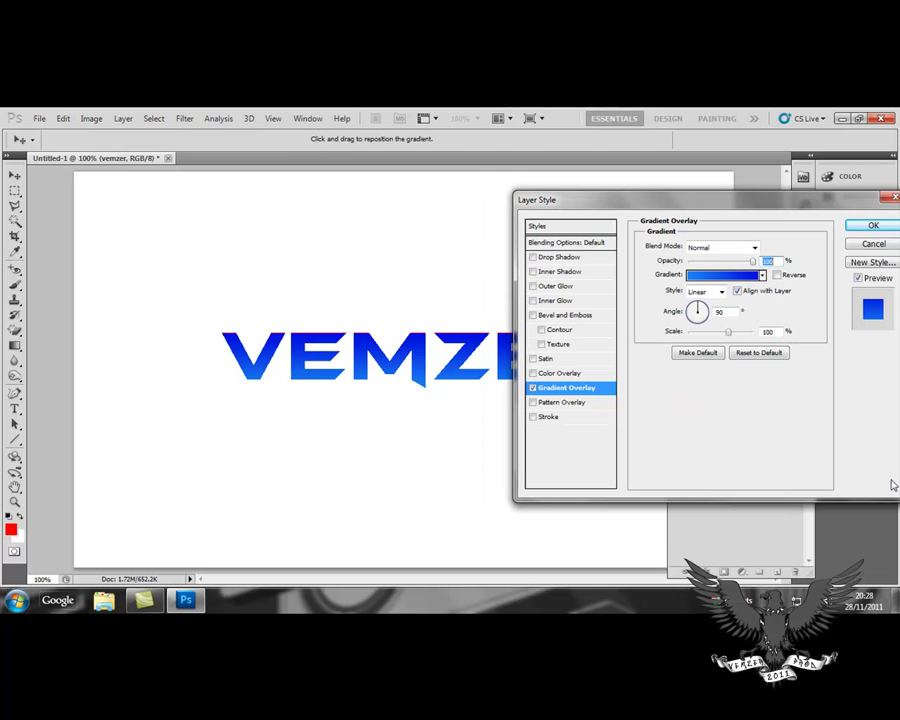
pyautogui.moveTo(716, 202)
pyautogui.mouseDown()
pyautogui.moveTo(874, 314)
pyautogui.moveTo(862, 292)
pyautogui.moveTo(830, 288)
pyautogui.moveTo(810, 250)
pyautogui.moveTo(746, 196)
pyautogui.moveTo(730, 194)
pyautogui.mouseUp()
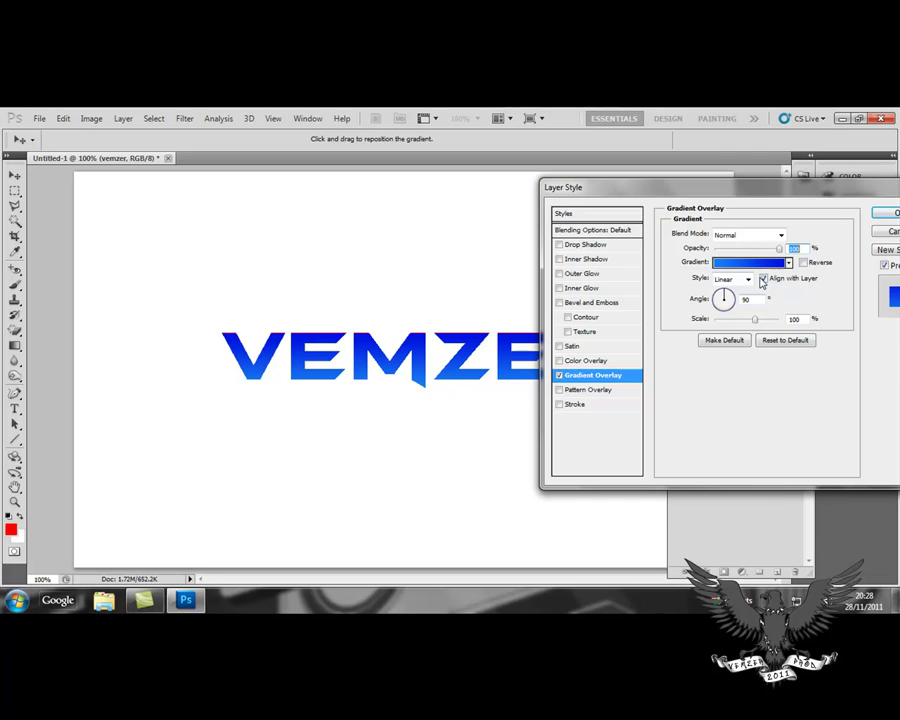
# Step: Switch the gradient overlay back to the Black, White preset
pyautogui.click(760, 263)
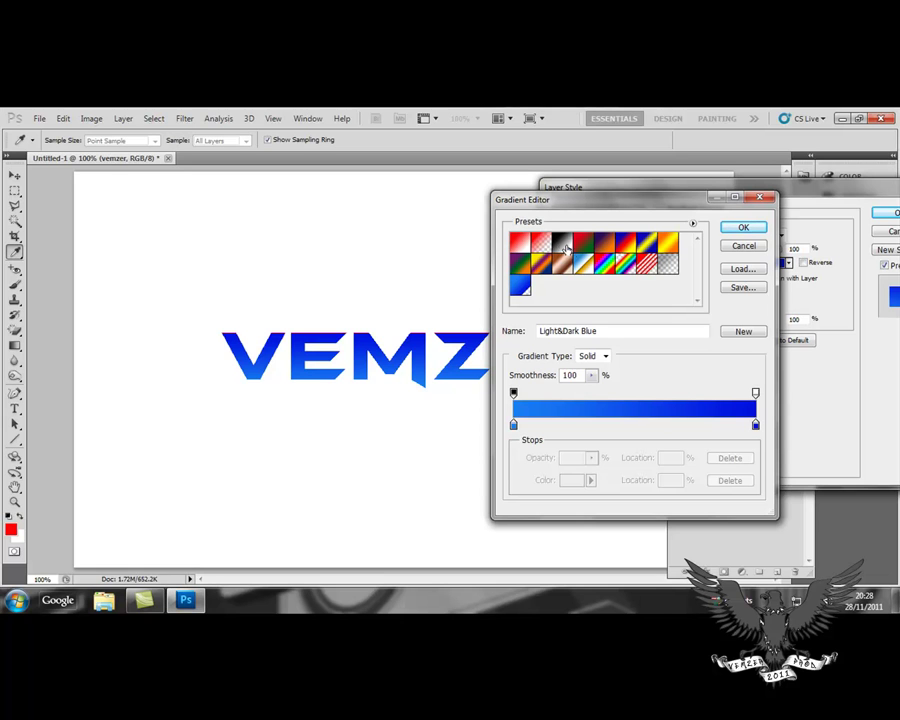
pyautogui.click(564, 246)
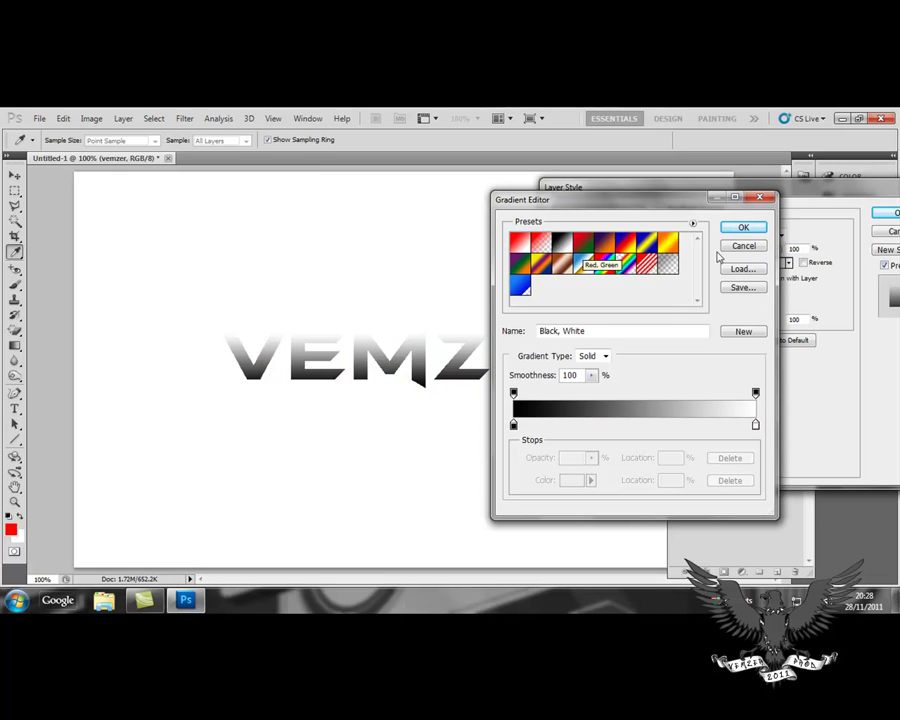
pyautogui.click(744, 231)
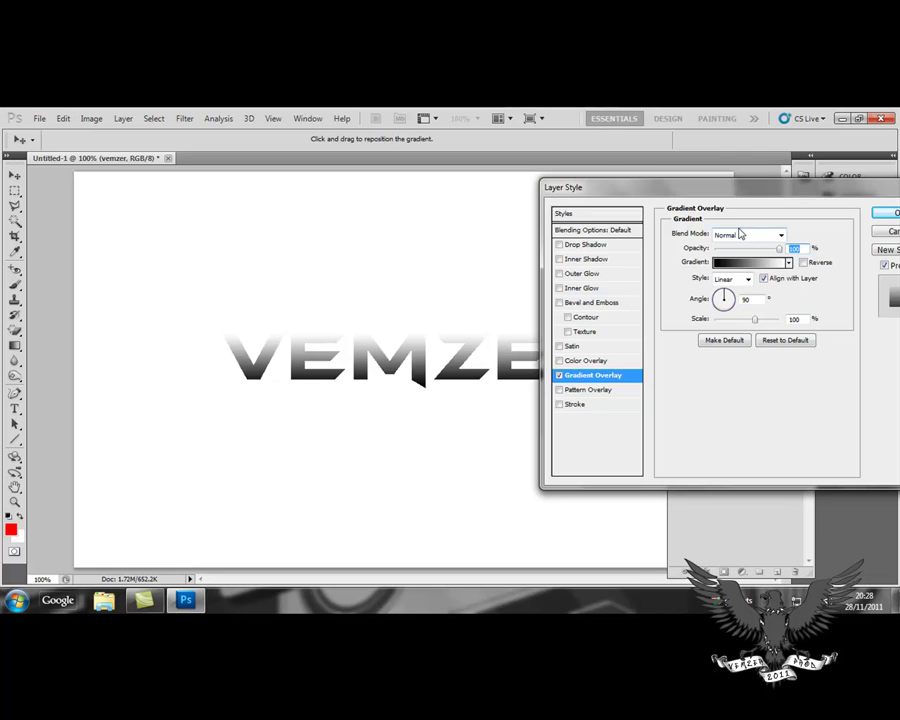
# Step: Set the gradient's left colour stop to bright red
pyautogui.click(778, 264)
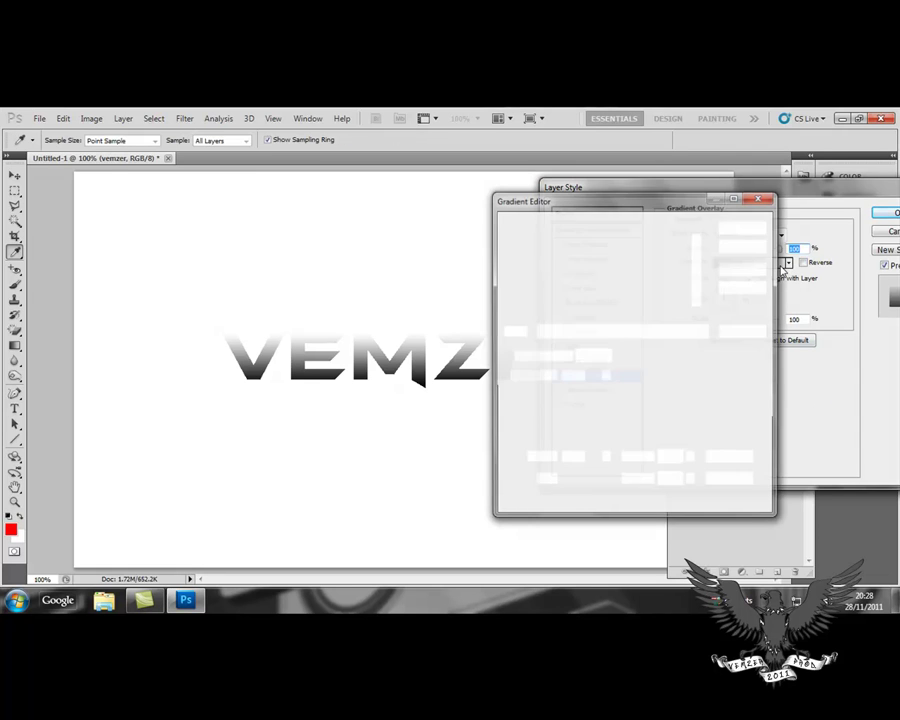
pyautogui.click(513, 424)
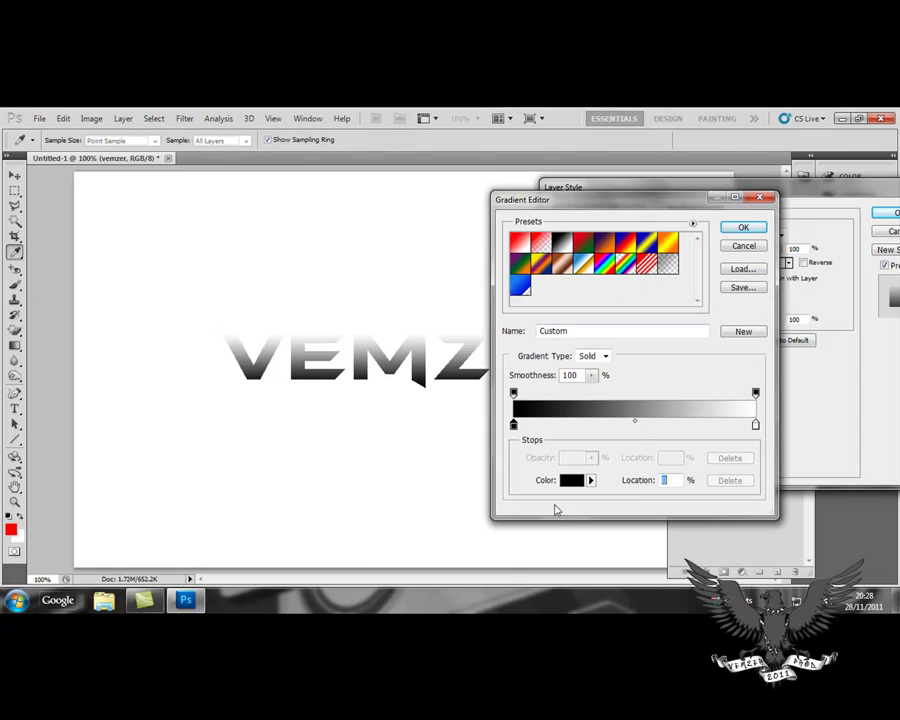
pyautogui.click(572, 481)
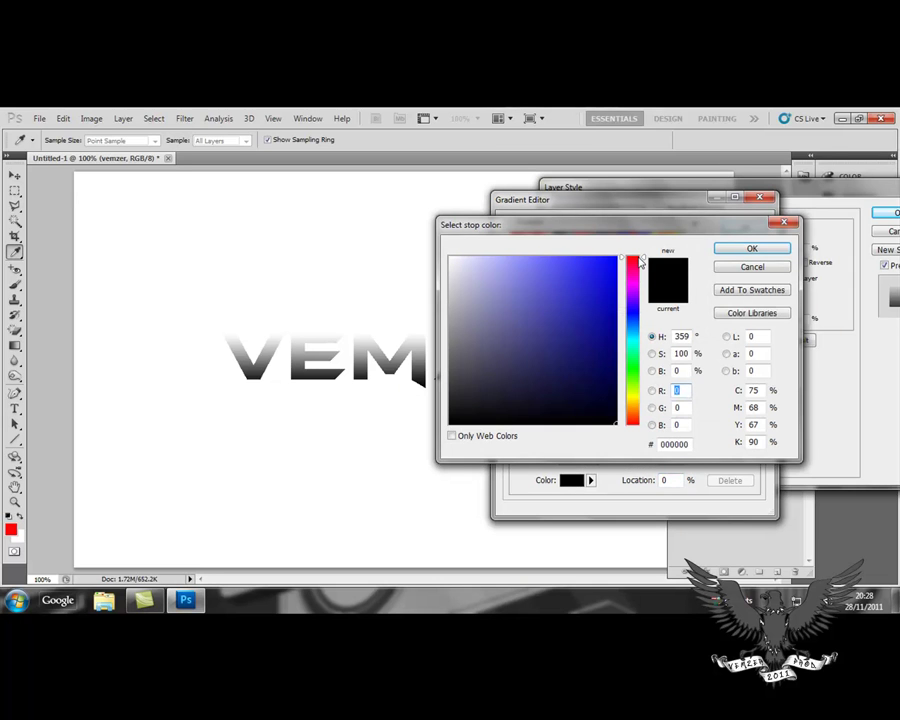
pyautogui.moveTo(634, 279); pyautogui.dragTo(634, 258)
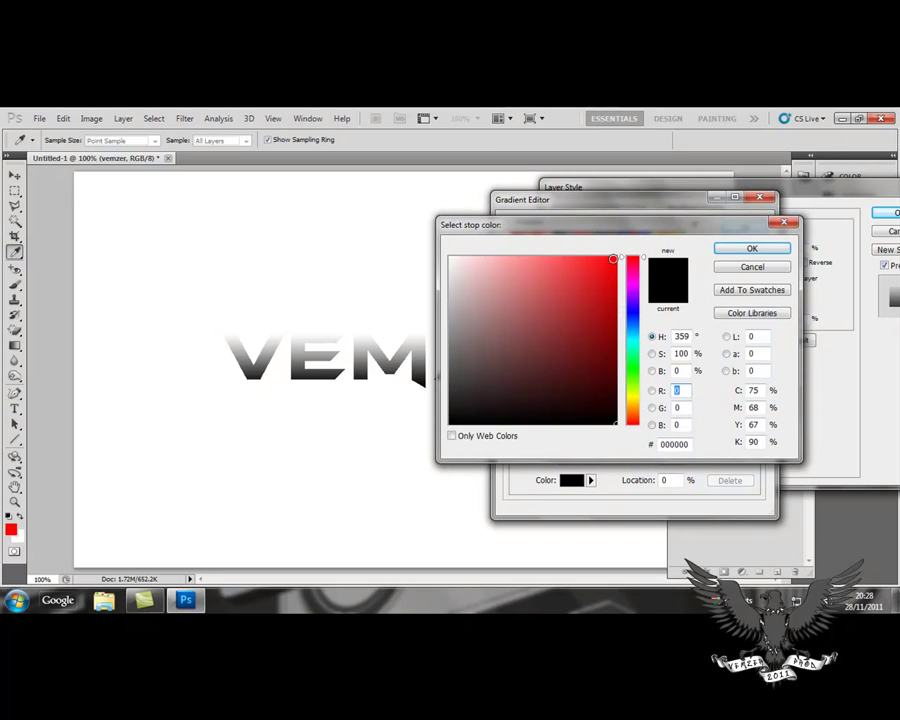
pyautogui.click(613, 259)
pyautogui.click(751, 248)
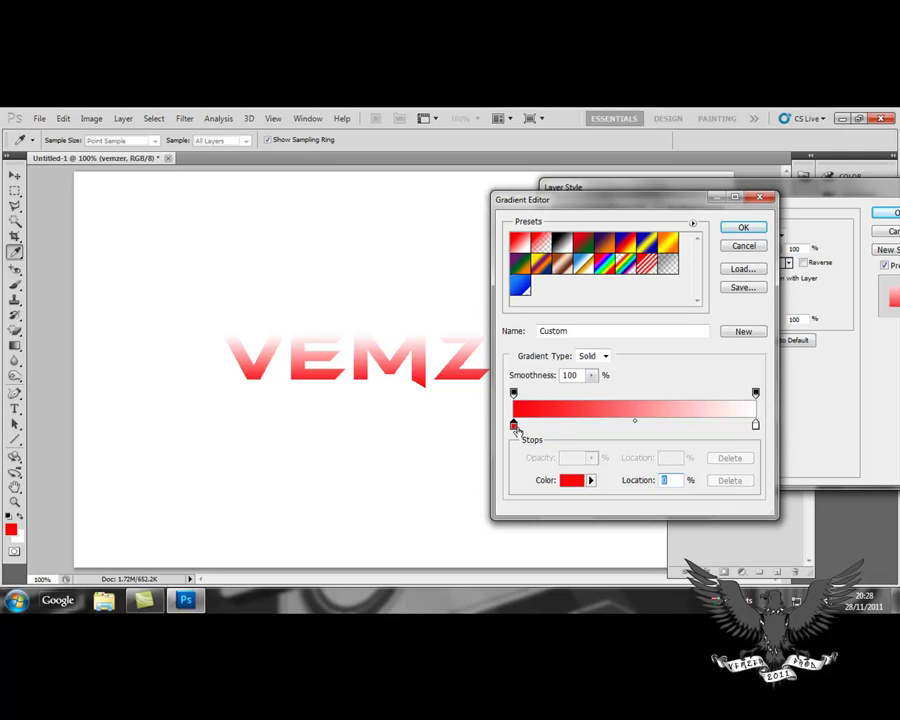
# Step: Set the right colour stop to dark red 9c0000 and confirm the gradient
pyautogui.click(756, 425)
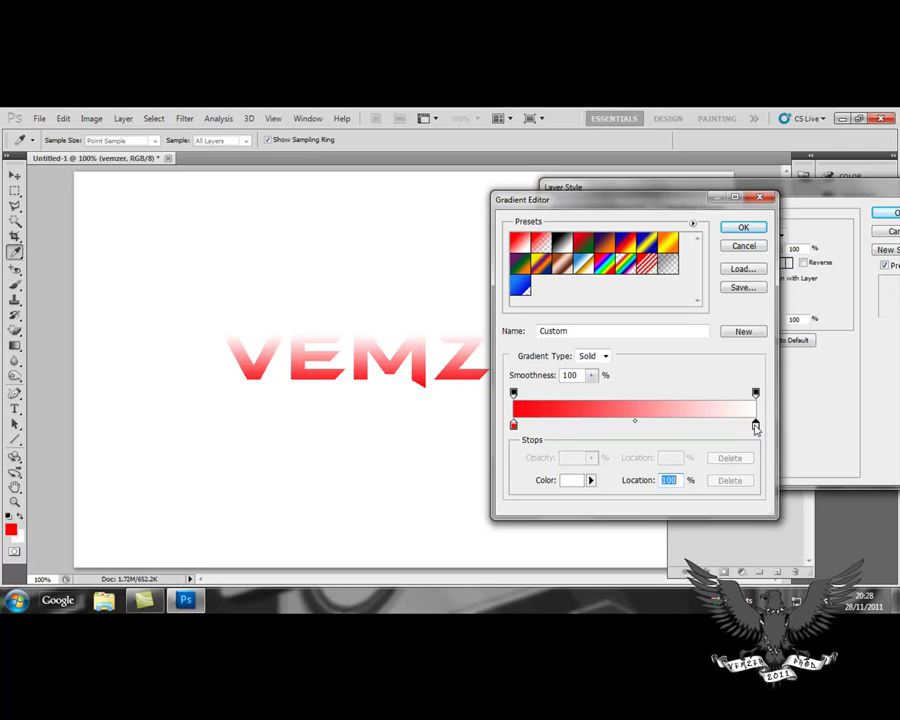
pyautogui.click(566, 481)
pyautogui.moveTo(613, 314); pyautogui.dragTo(616, 321)
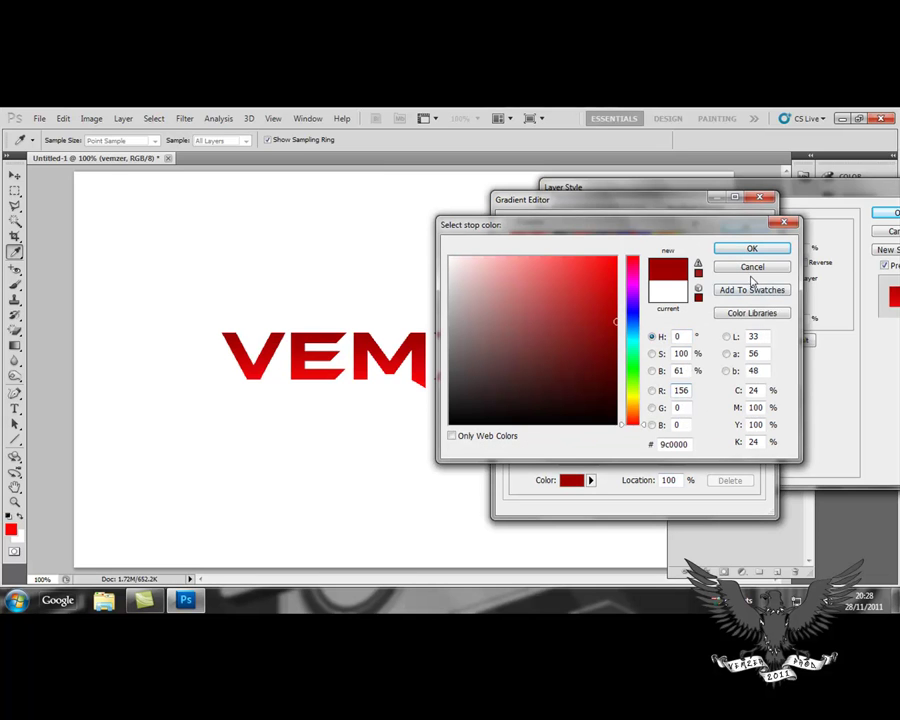
pyautogui.click(770, 251)
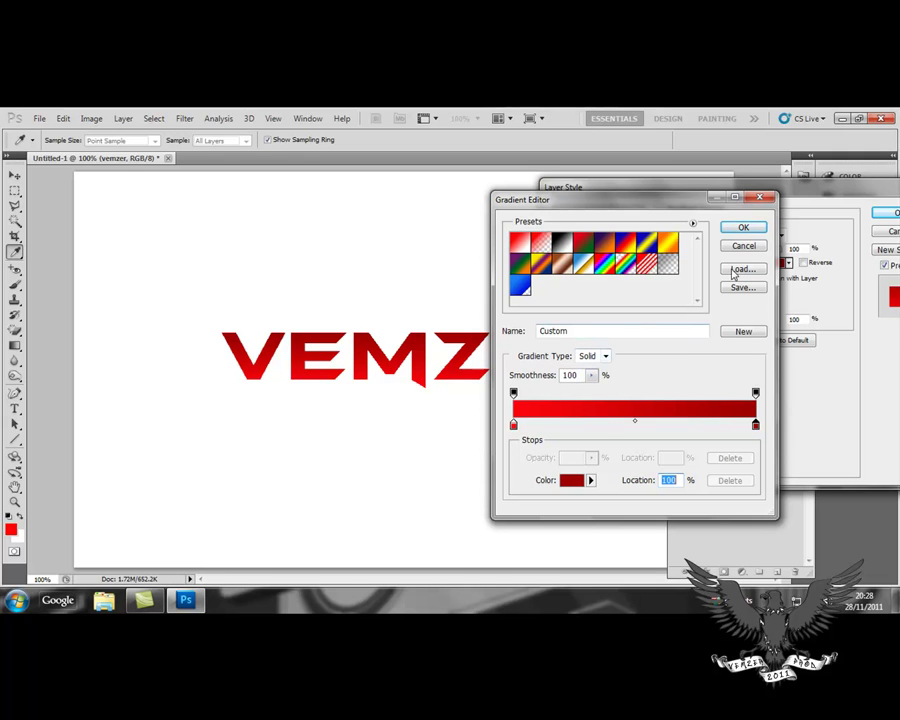
pyautogui.click(759, 229)
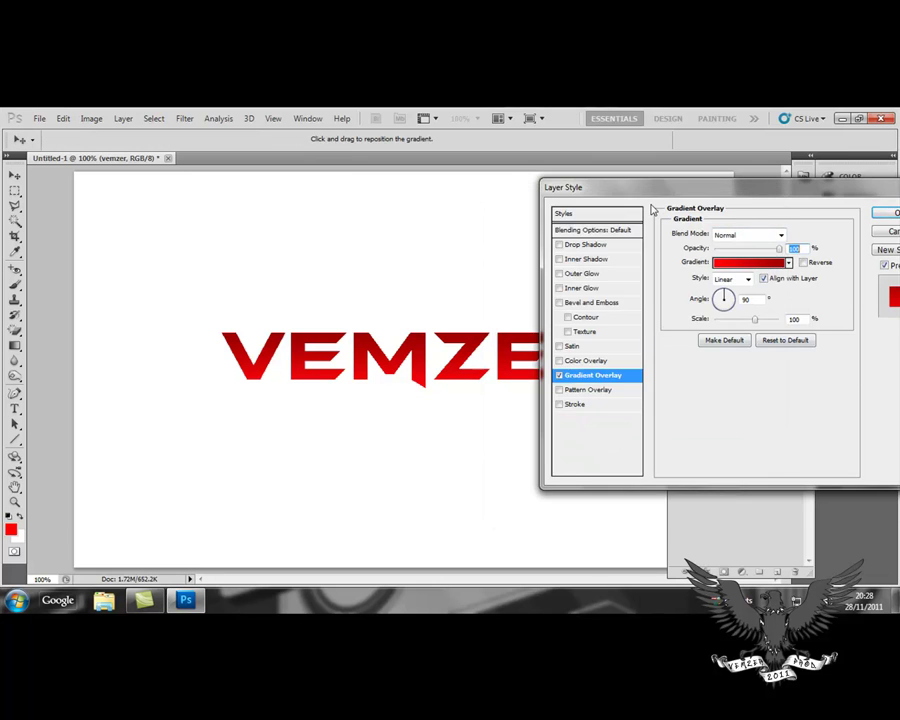
# Step: Change the gradient overlay style to Radial and shift its bright centre on the letters
pyautogui.moveTo(649, 192)
pyautogui.mouseDown()
pyautogui.moveTo(778, 210)
pyautogui.moveTo(652, 193)
pyautogui.mouseUp()
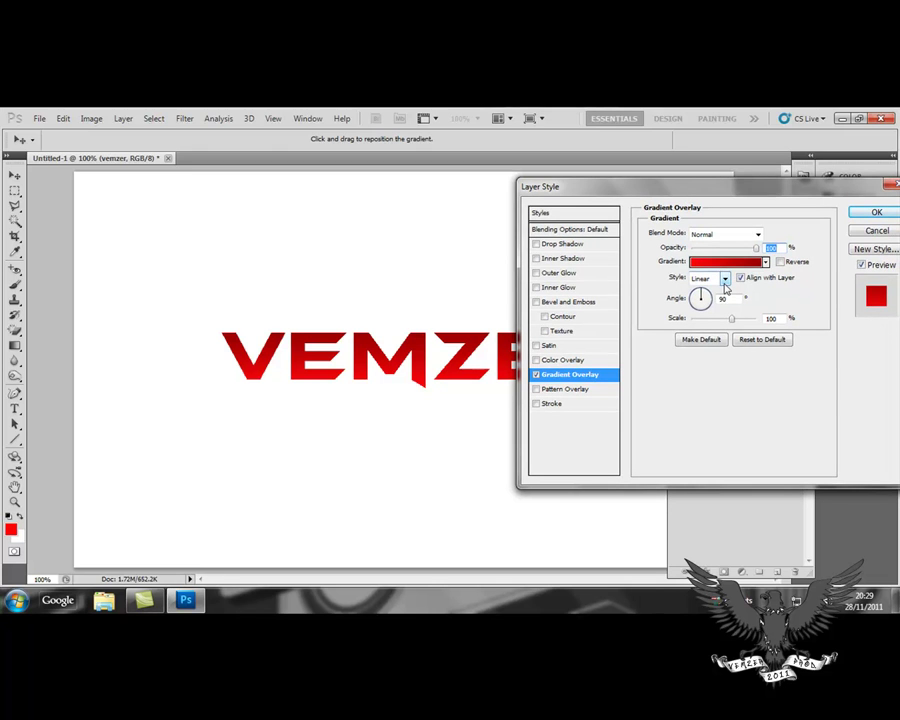
pyautogui.click(724, 279)
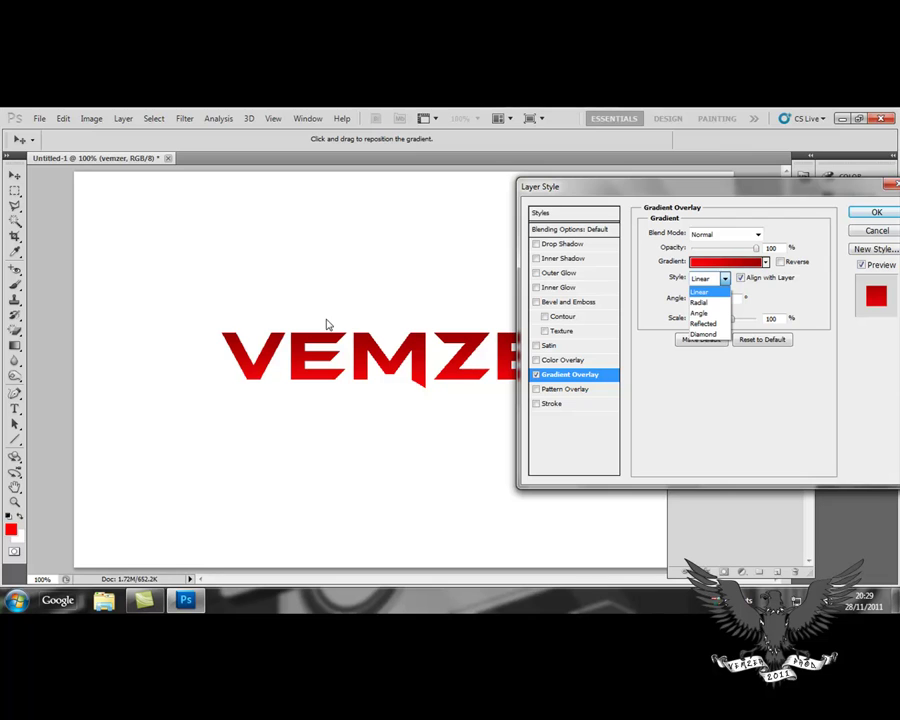
pyautogui.click(709, 306)
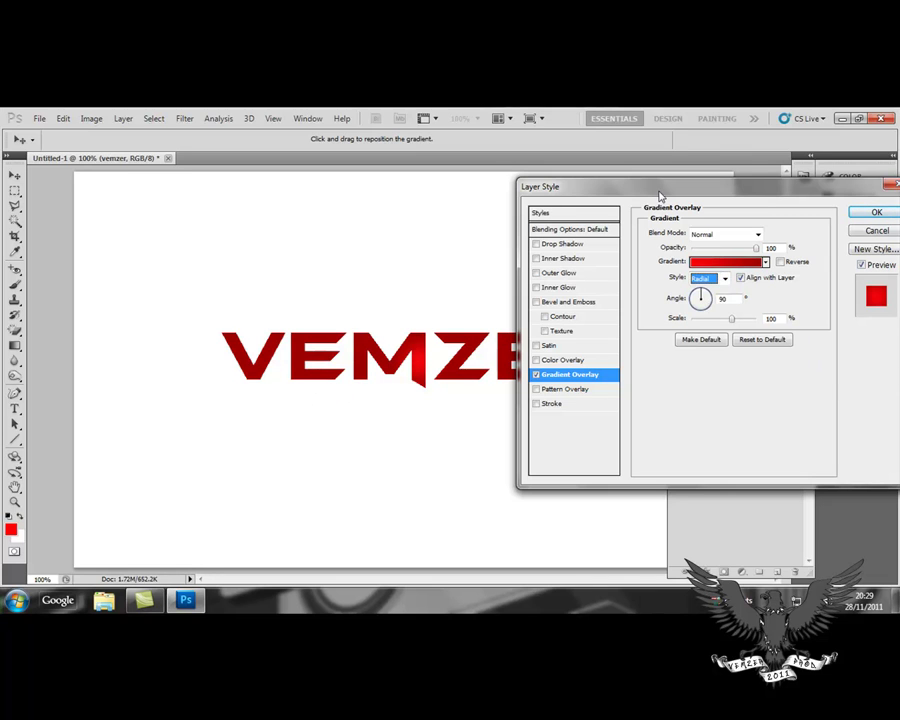
pyautogui.moveTo(660, 193); pyautogui.dragTo(774, 209)
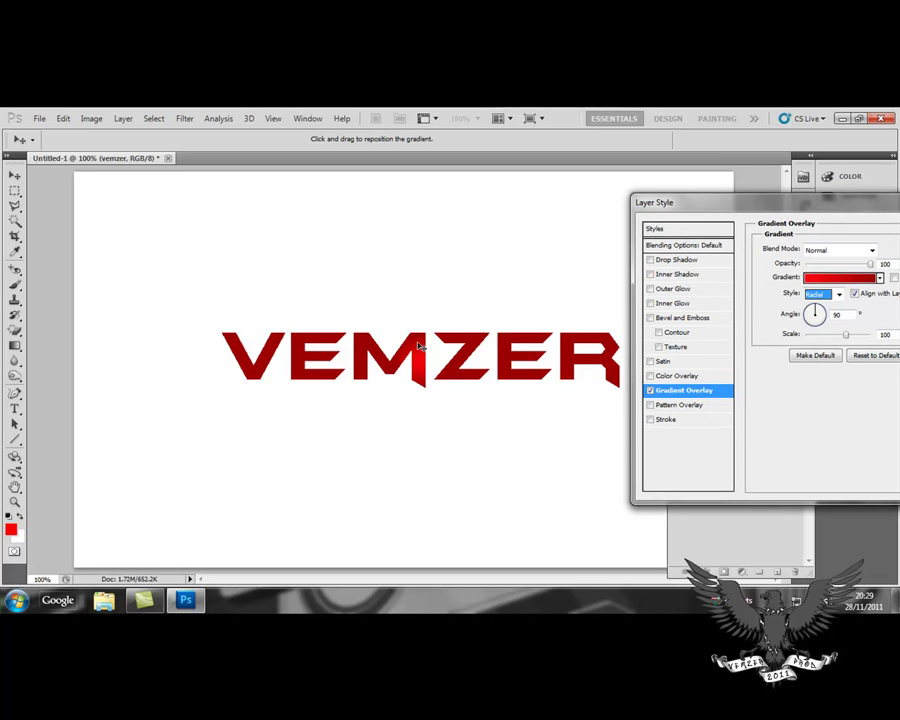
pyautogui.moveTo(418, 346)
pyautogui.mouseDown()
pyautogui.moveTo(416, 381)
pyautogui.moveTo(405, 370)
pyautogui.moveTo(420, 360)
pyautogui.mouseUp()
pyautogui.click(838, 294)
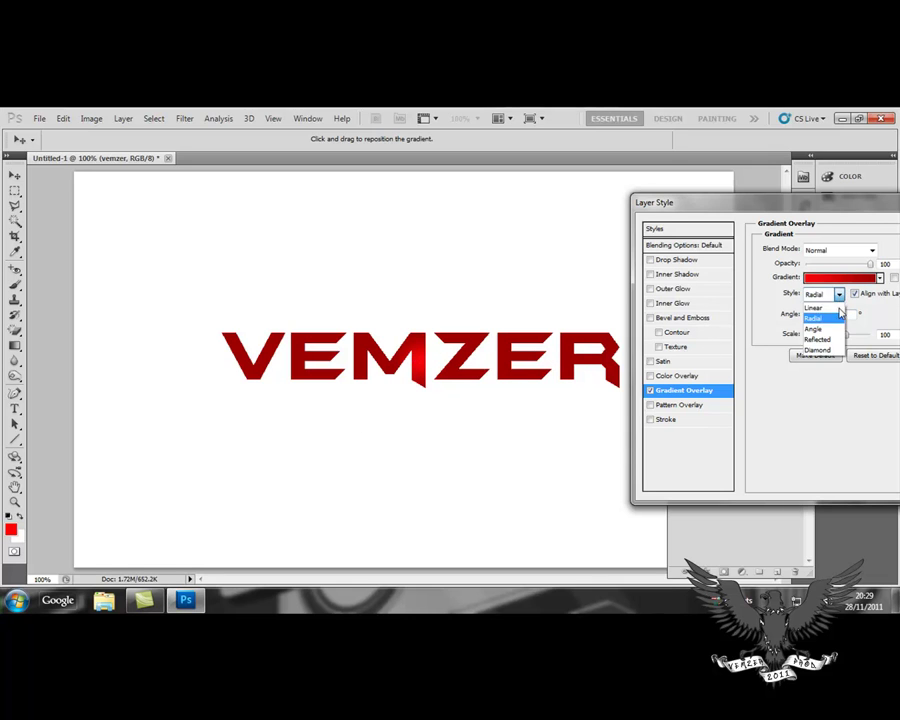
# Step: Try the Angle, Reflected and Diamond gradient styles on the text
pyautogui.click(826, 331)
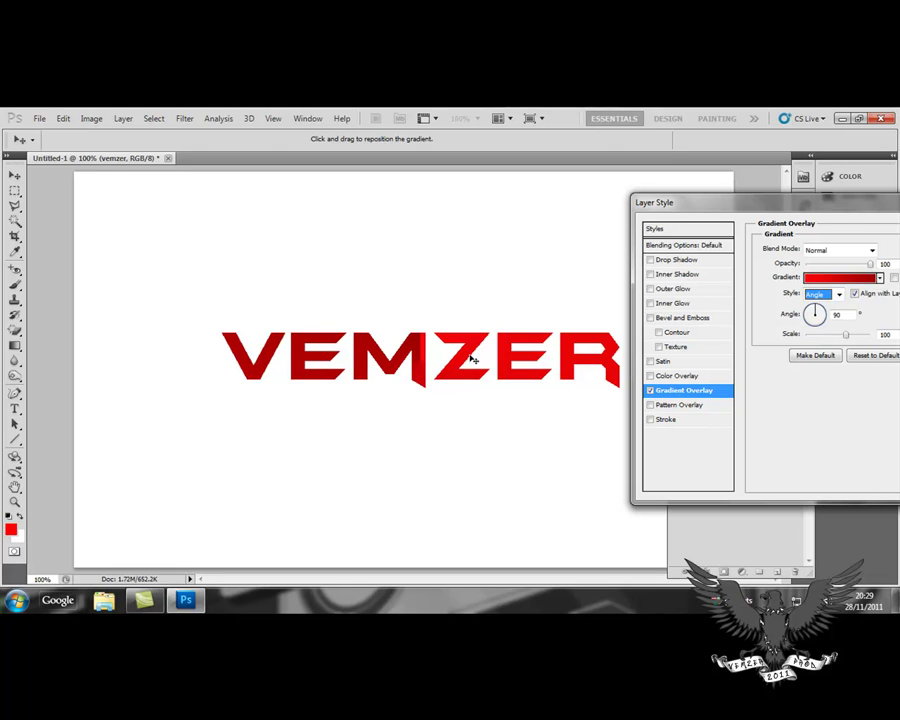
pyautogui.moveTo(817, 313)
pyautogui.mouseDown()
pyautogui.moveTo(806, 320)
pyautogui.moveTo(813, 318)
pyautogui.mouseUp()
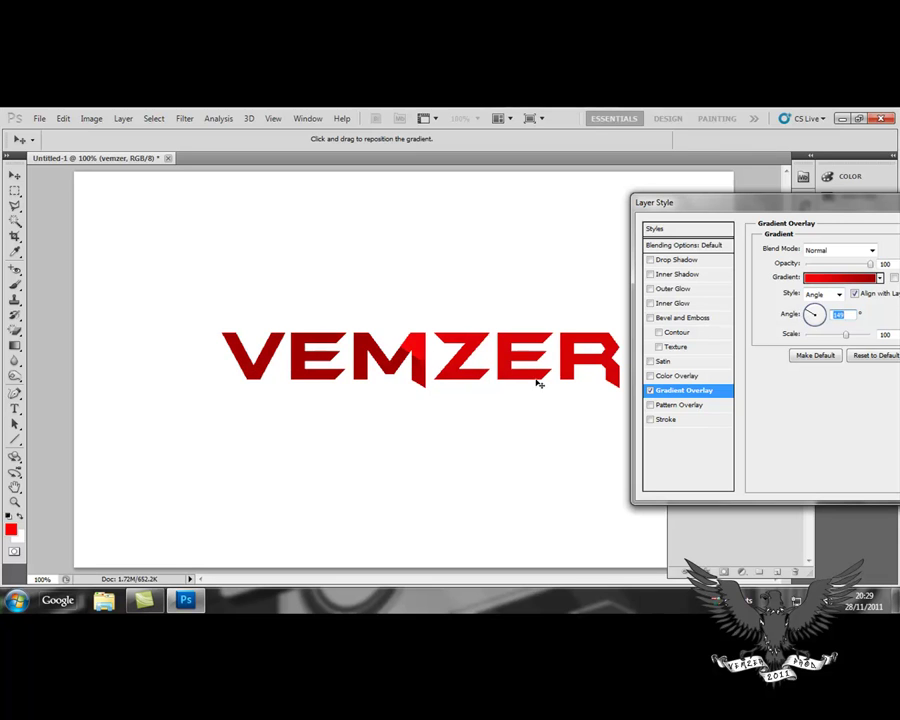
pyautogui.write('0')
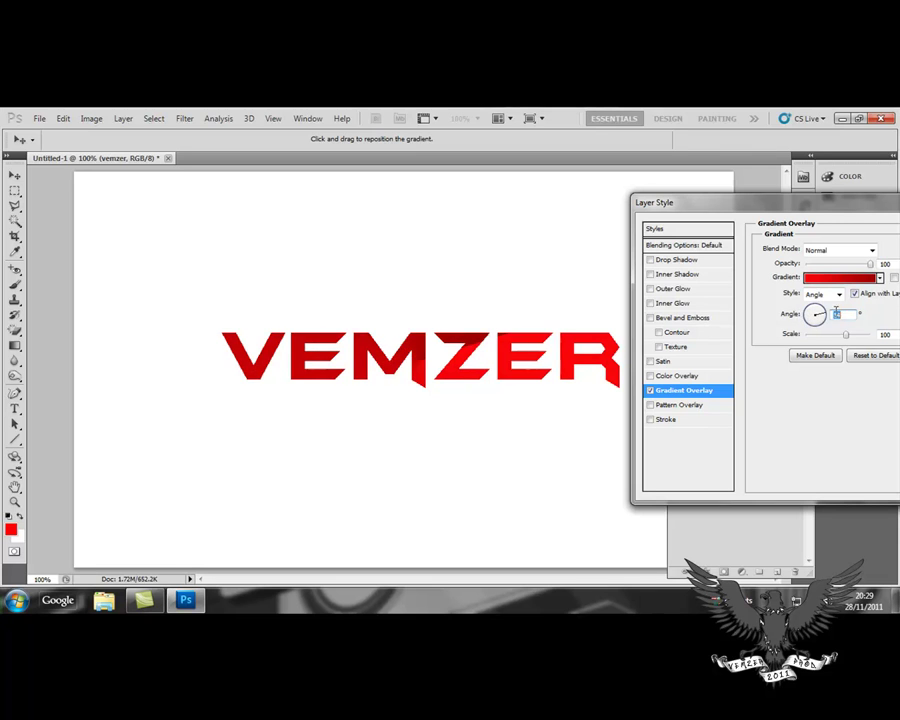
pyautogui.click(830, 295)
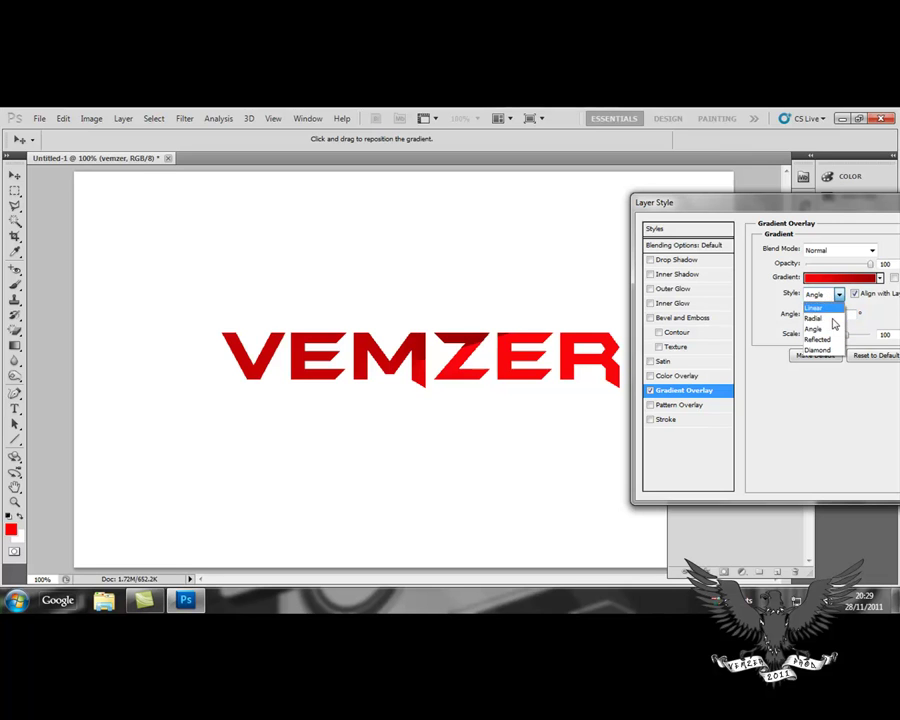
pyautogui.click(828, 341)
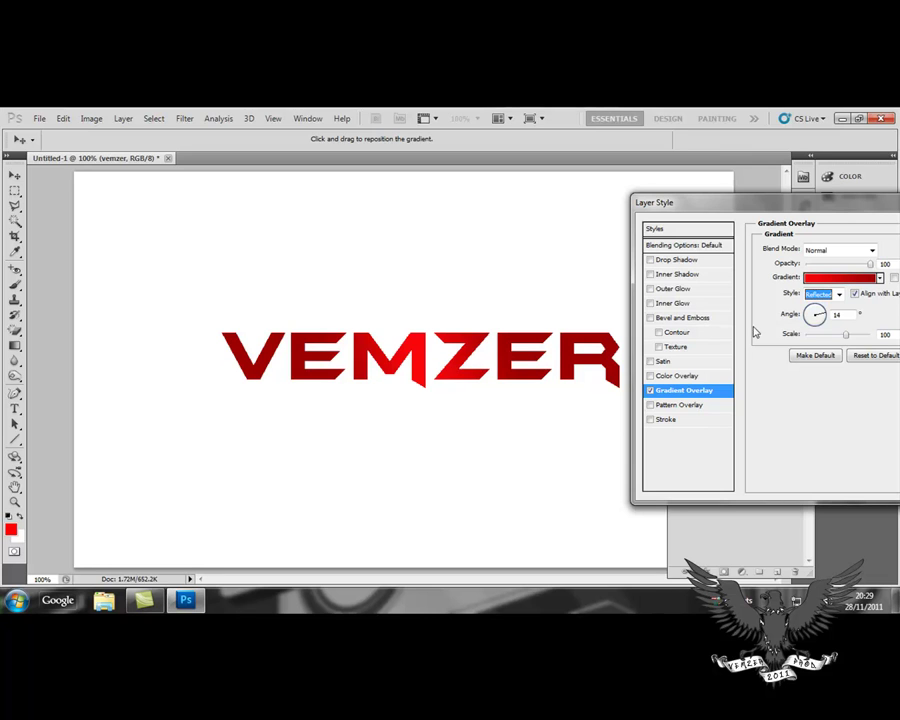
pyautogui.click(838, 294)
pyautogui.click(827, 351)
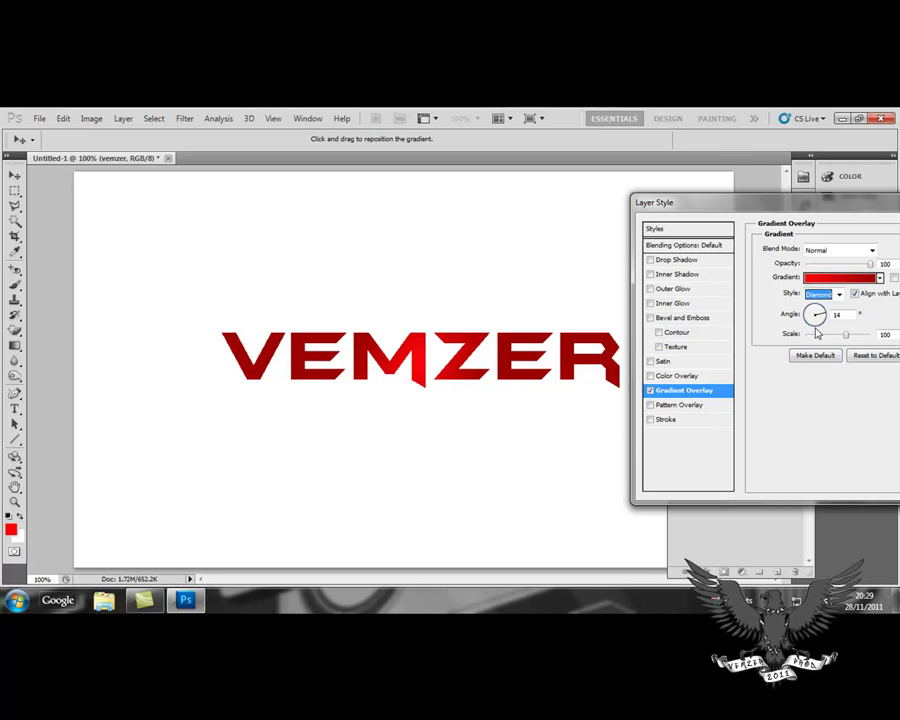
# Step: Return the gradient to Linear at a 90° angle and apply the layer style
pyautogui.click(838, 294)
pyautogui.click(820, 306)
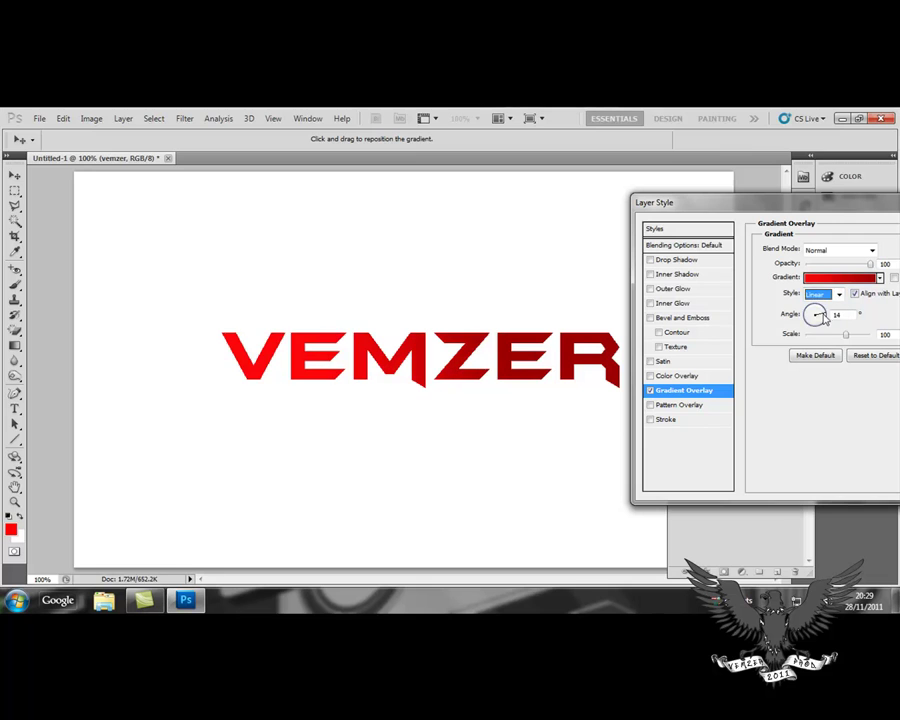
pyautogui.moveTo(822, 317)
pyautogui.mouseDown()
pyautogui.moveTo(816, 301)
pyautogui.moveTo(819, 318)
pyautogui.mouseUp()
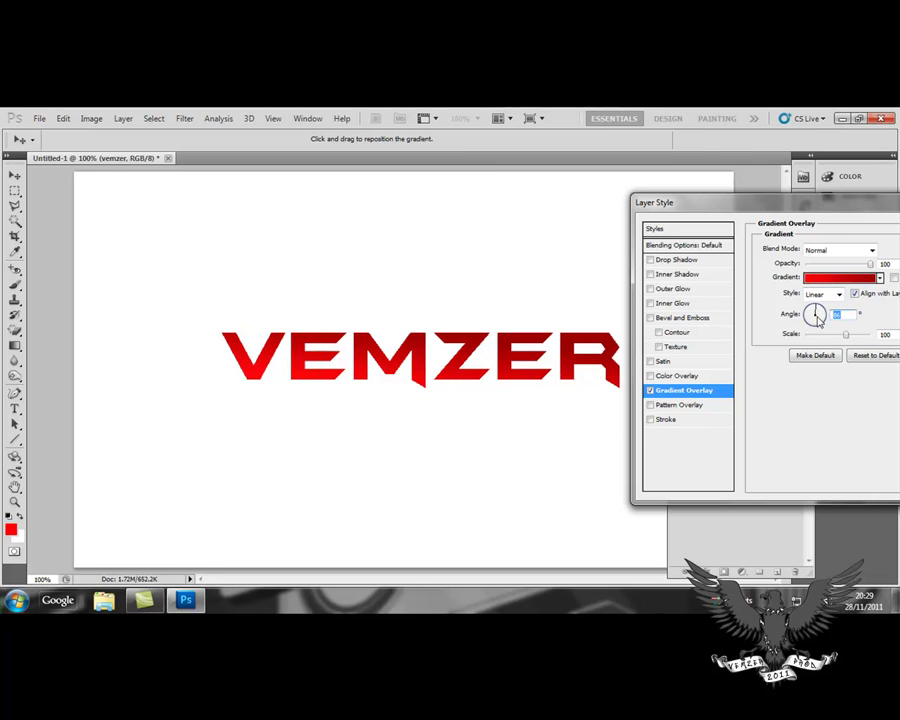
pyautogui.press('Return')
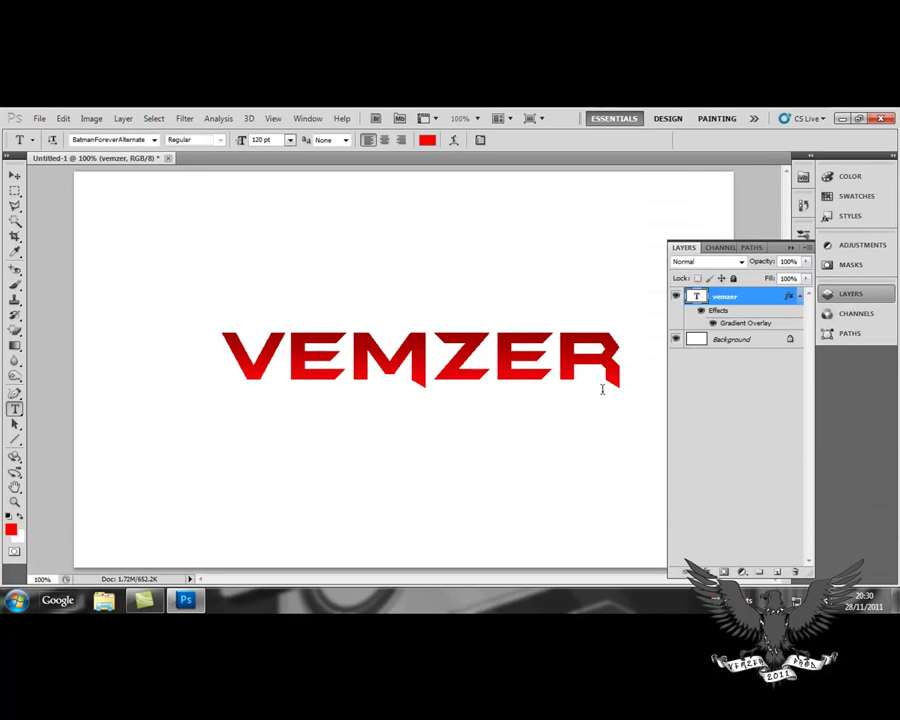
# Step: Add a dark Stroke effect to the vemzer layer and apply it
pyautogui.doubleClick(772, 302)
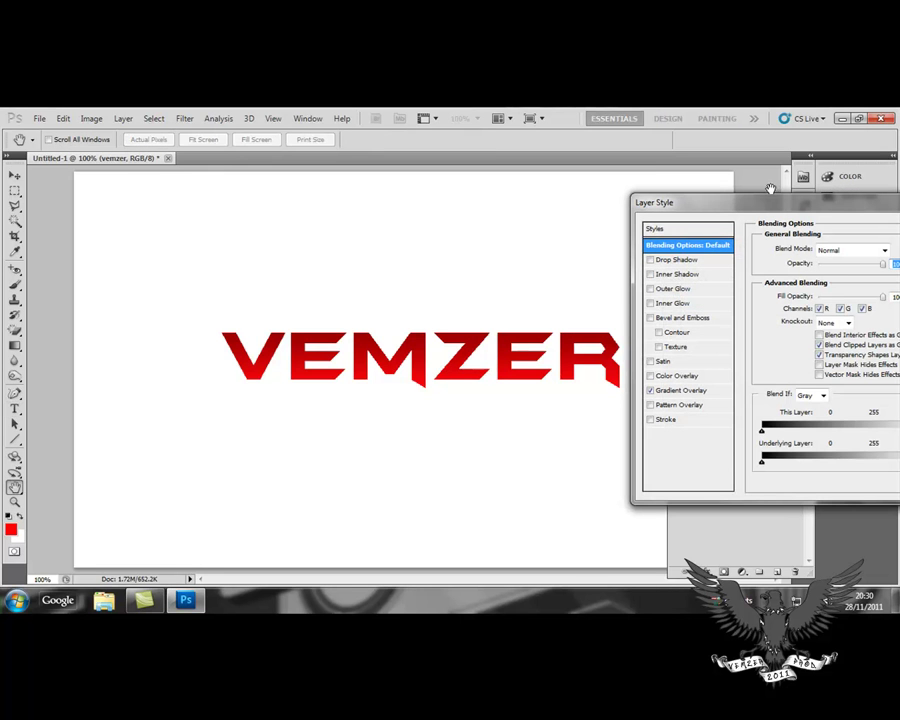
pyautogui.moveTo(766, 205); pyautogui.dragTo(706, 168)
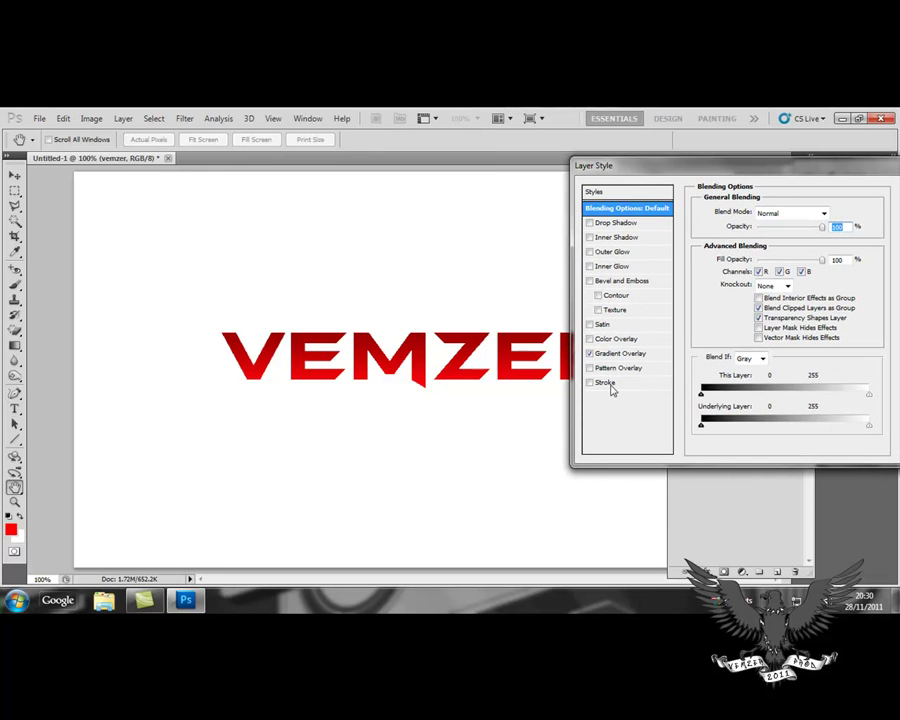
pyautogui.click(589, 383)
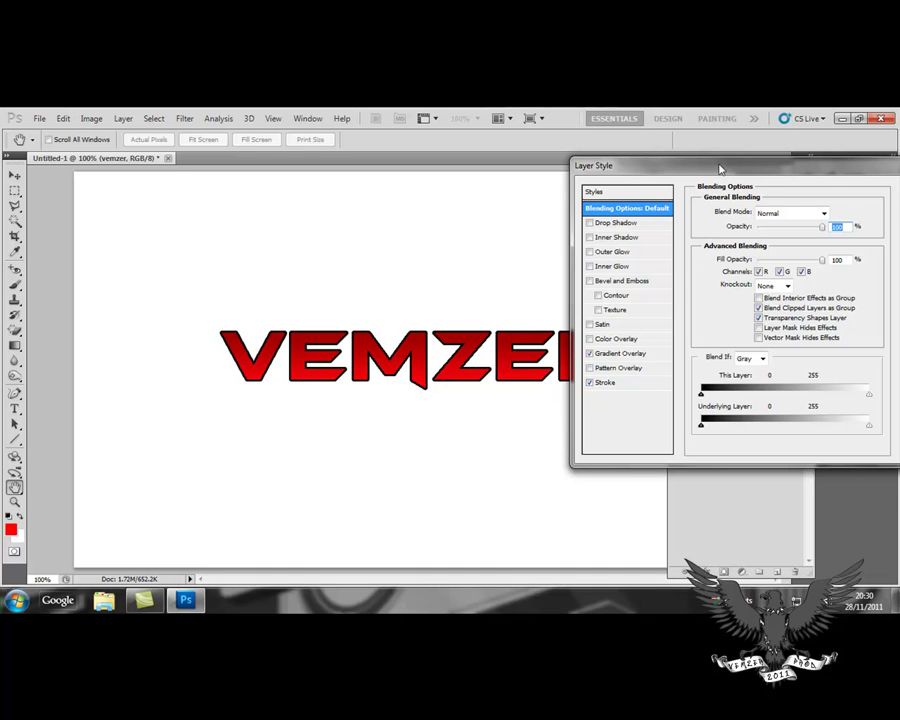
pyautogui.moveTo(718, 168); pyautogui.dragTo(820, 200)
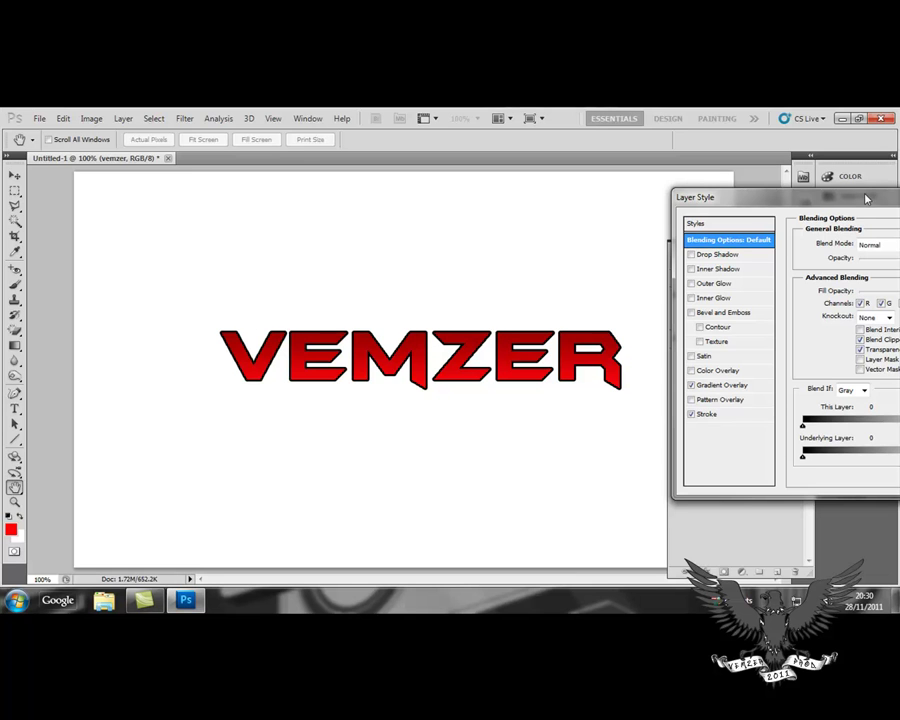
pyautogui.moveTo(866, 198); pyautogui.dragTo(768, 210)
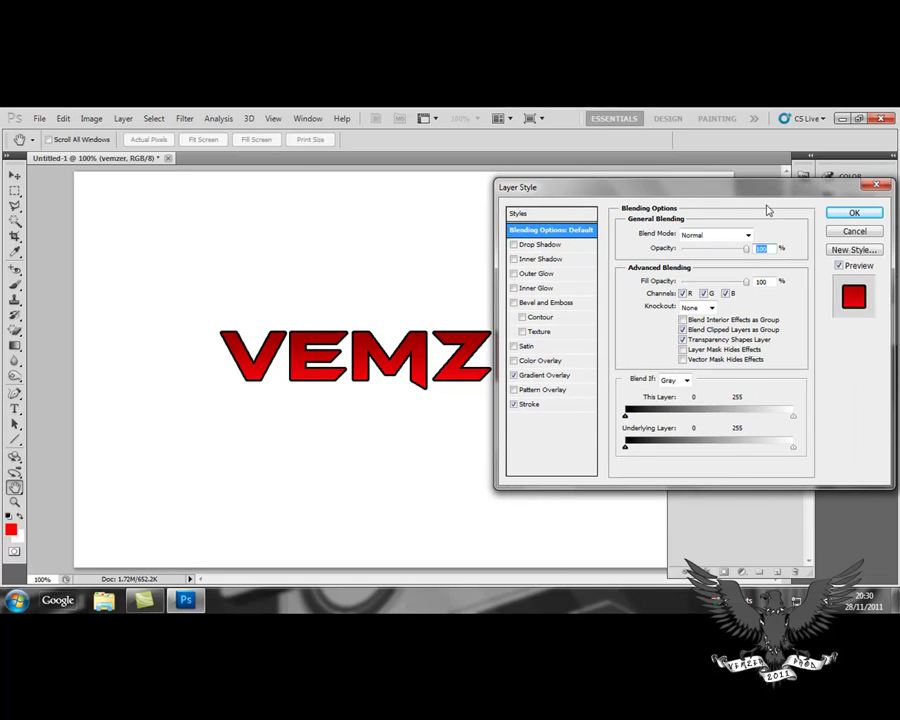
pyautogui.click(854, 213)
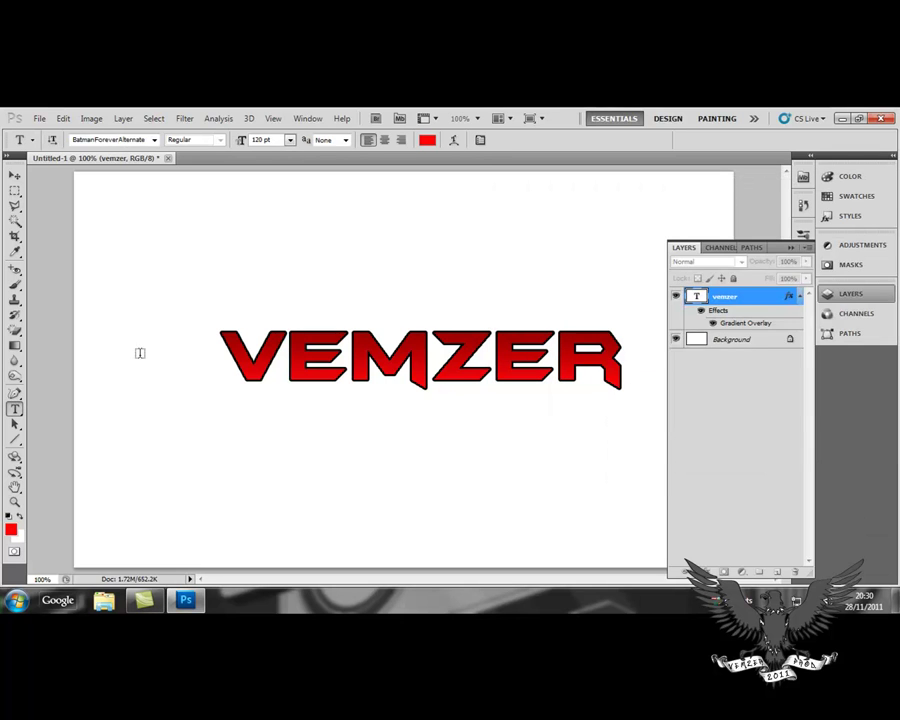
# Step: Select the Background layer and drag a red-to-white gradient from top to bottom
pyautogui.click(791, 247)
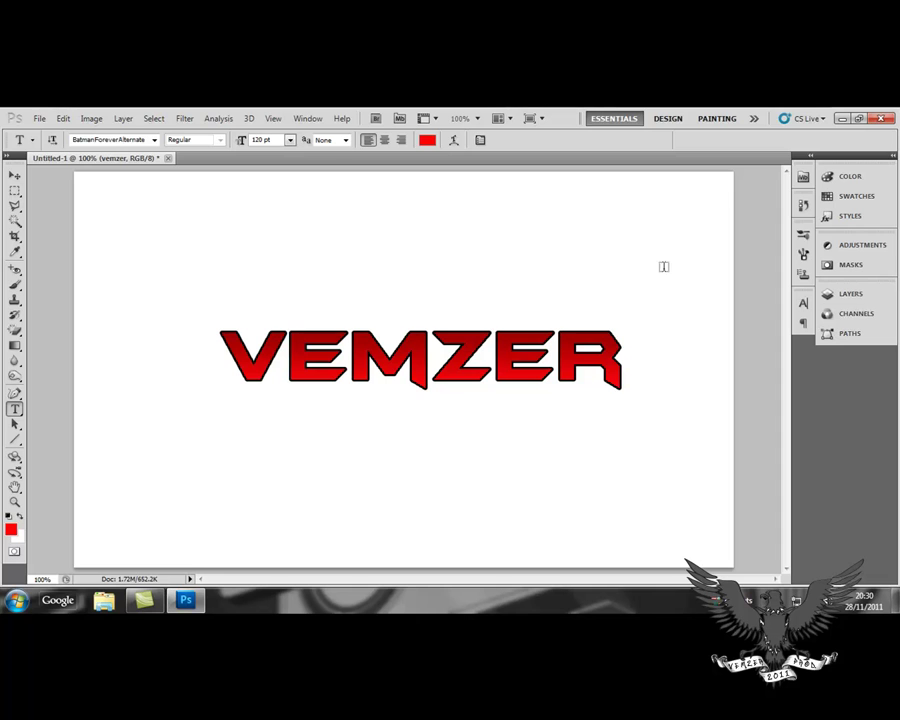
pyautogui.click(850, 294)
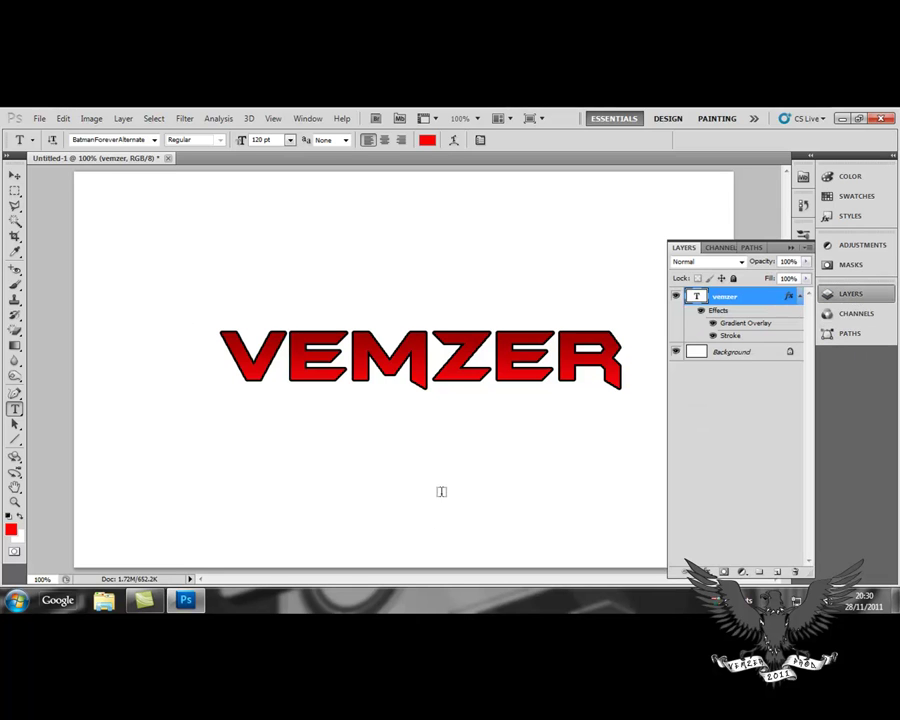
pyautogui.click(737, 353)
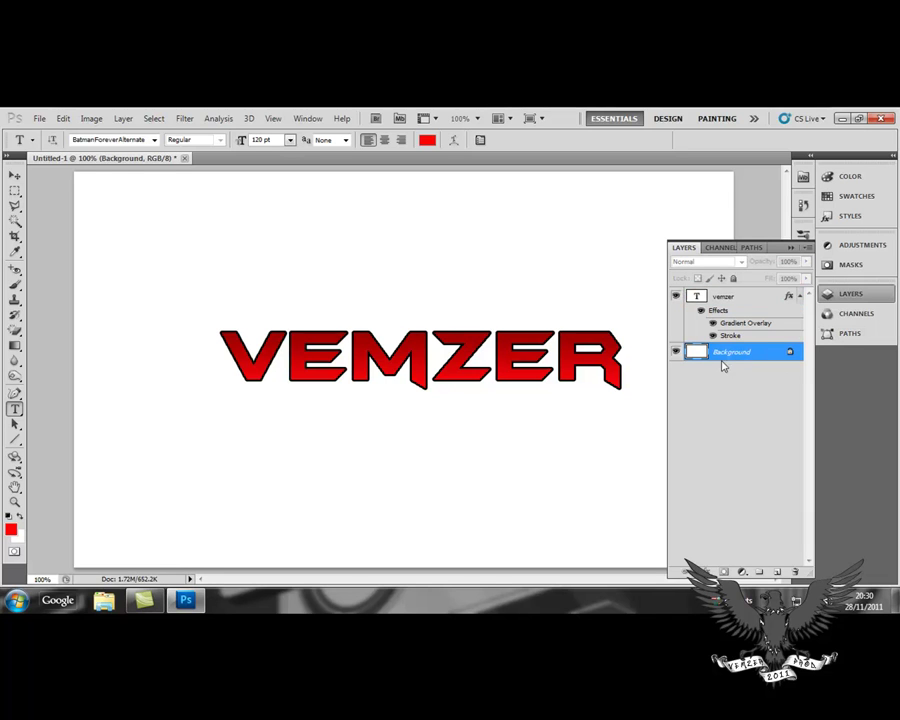
pyautogui.click(14, 345)
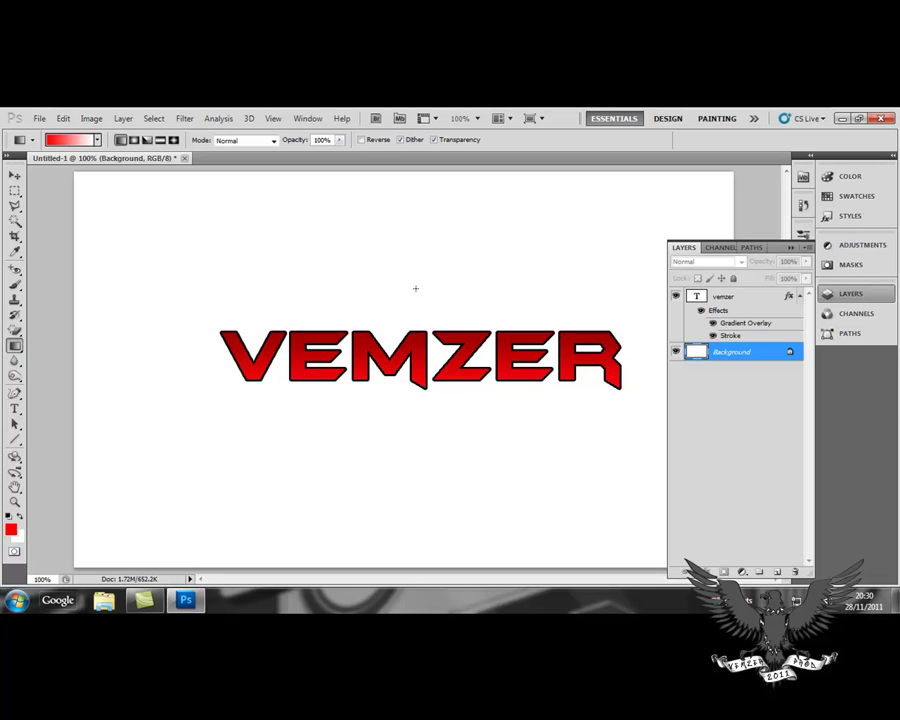
pyautogui.moveTo(414, 211); pyautogui.dragTo(410, 512)
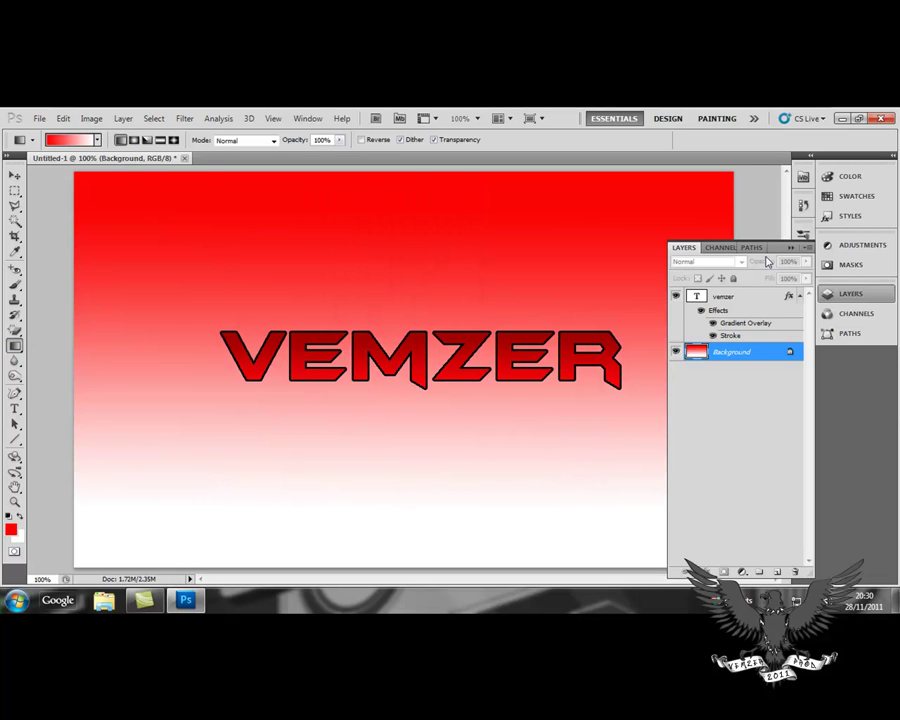
pyautogui.click(790, 247)
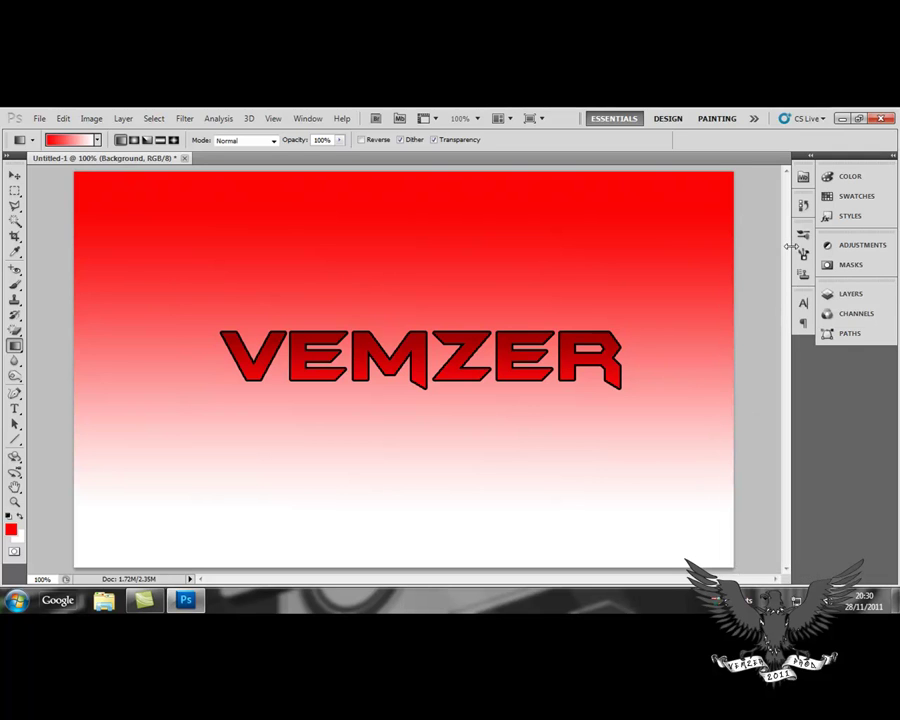